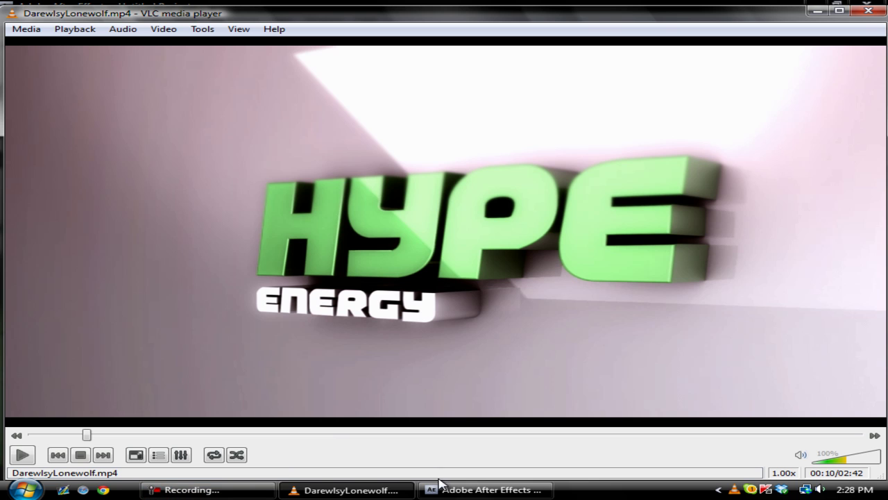
Play the sample orange title-card video with zigzag wipes in VLC, then close the player
{"action": "left_click", "coordinate": [486, 489]}
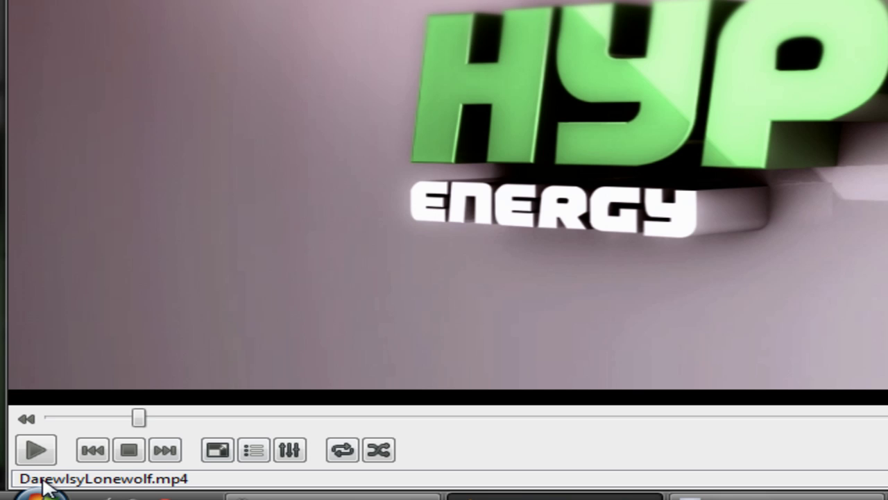
{"action": "left_click", "coordinate": [52, 450]}
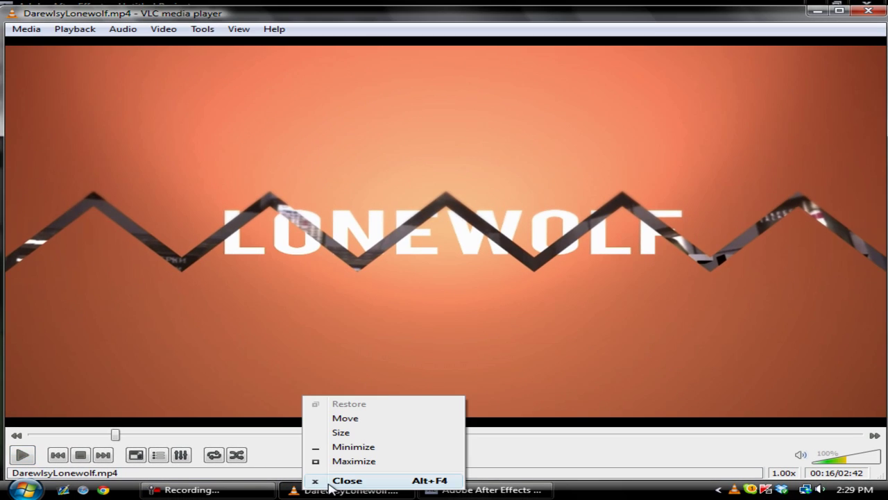
{"action": "left_click", "coordinate": [330, 481]}
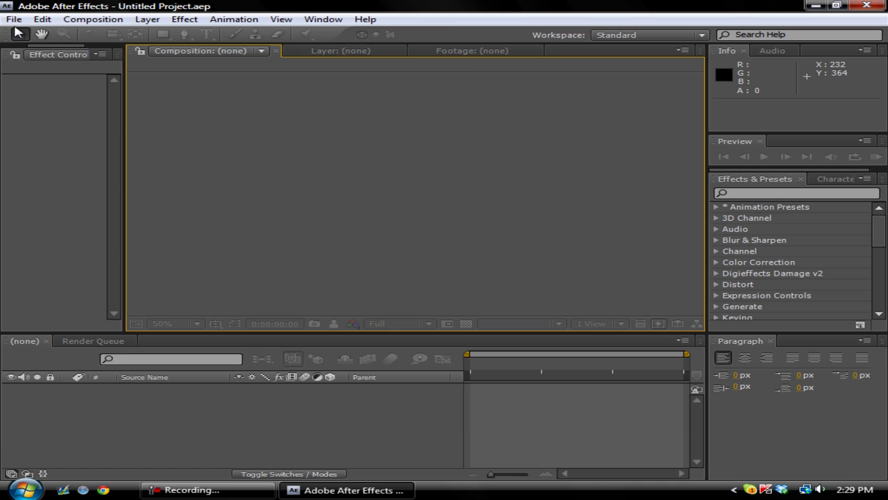
Create Comp 1 at 1280×720, 59.94 fps, about 10 seconds long
{"action": "left_click", "coordinate": [14, 19]}
{"action": "mouse_move", "coordinate": [65, 32]}
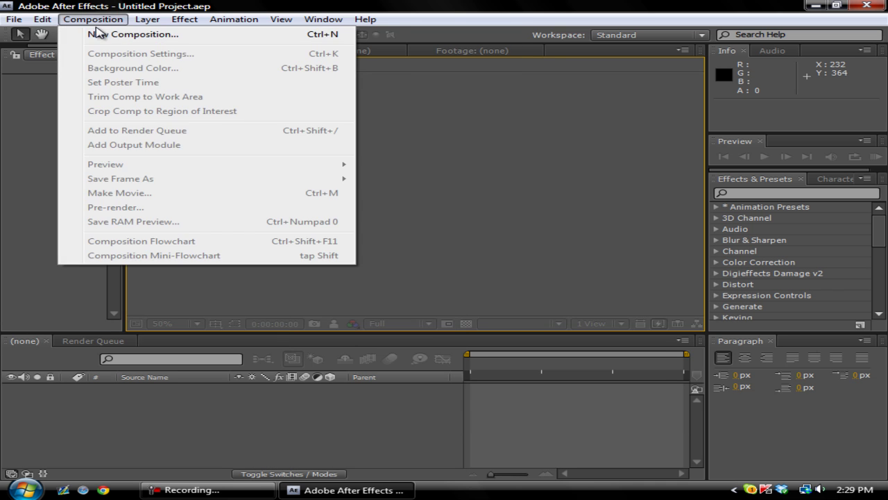
{"action": "left_click", "coordinate": [96, 33]}
{"action": "double_click", "coordinate": [364, 314]}
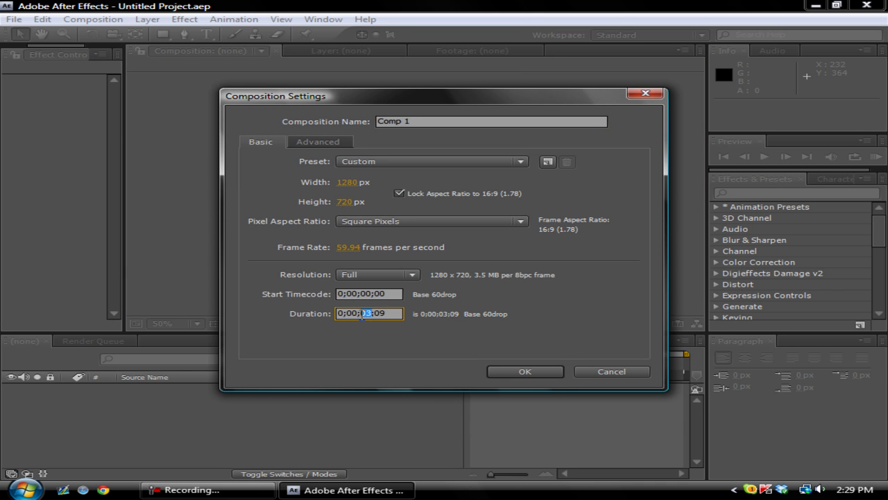
{"action": "left_click", "coordinate": [514, 368]}
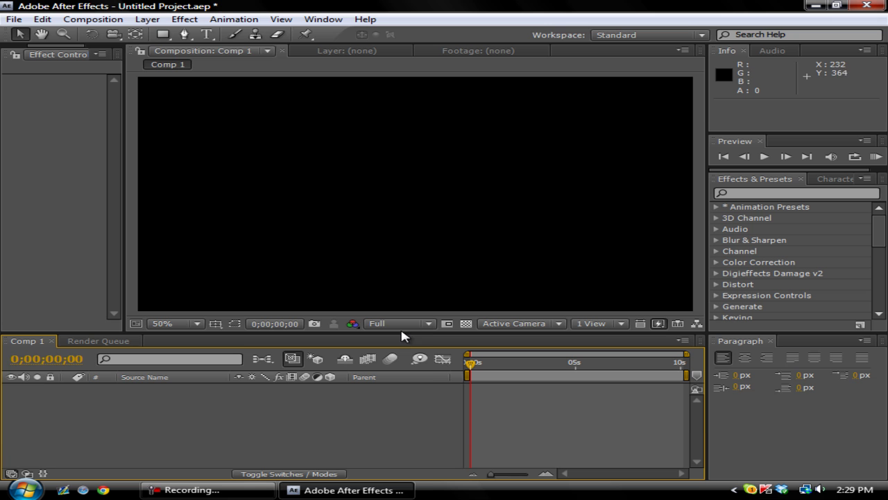
Add a full-frame black solid layer, Black Solid 1, to Comp 1
{"action": "left_click", "coordinate": [147, 19]}
{"action": "mouse_move", "coordinate": [166, 34]}
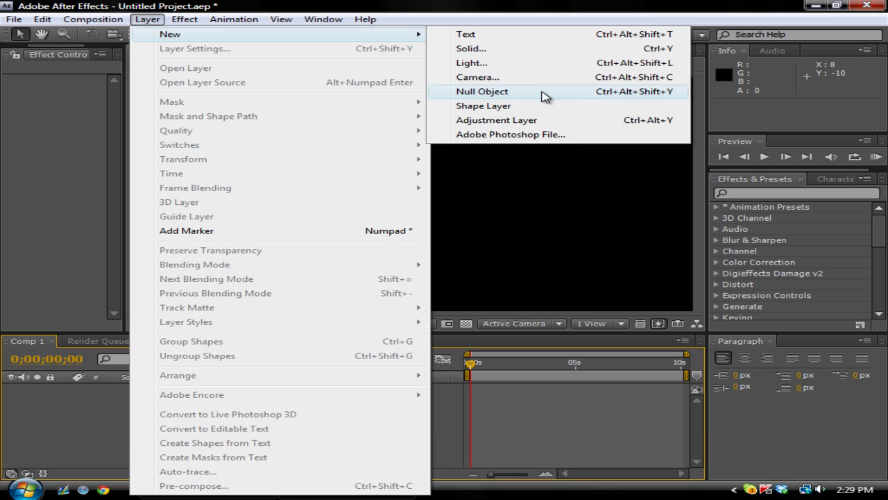
{"action": "left_click", "coordinate": [458, 46]}
{"action": "left_click", "coordinate": [482, 358]}
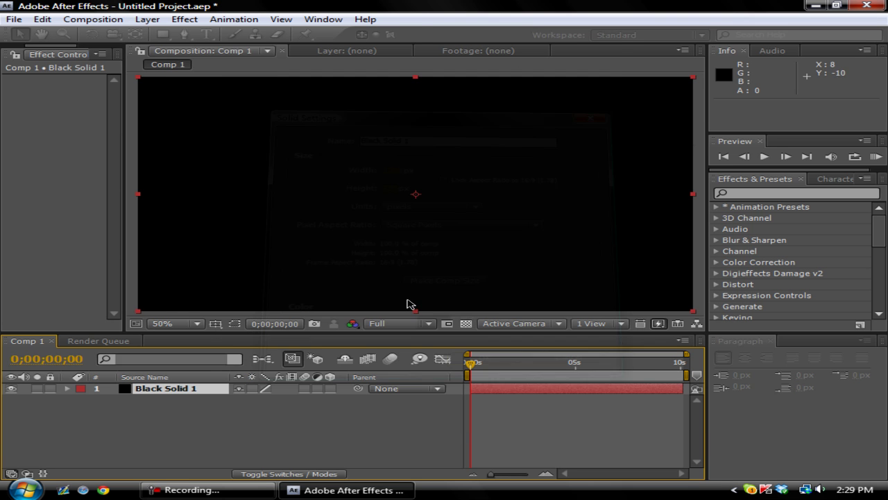
{"action": "left_click", "coordinate": [185, 19]}
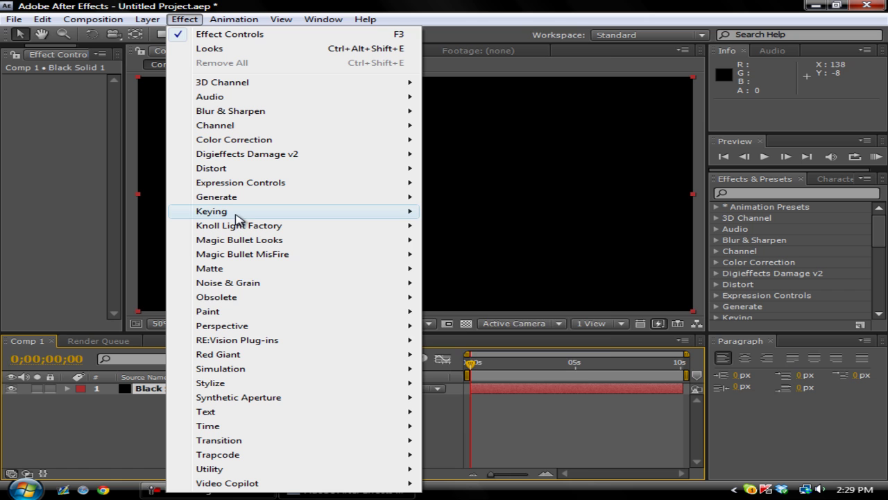
Apply a Ramp effect to Black Solid 1 and set its shape to Radial Ramp
{"action": "mouse_move", "coordinate": [236, 197]}
{"action": "left_click", "coordinate": [458, 433]}
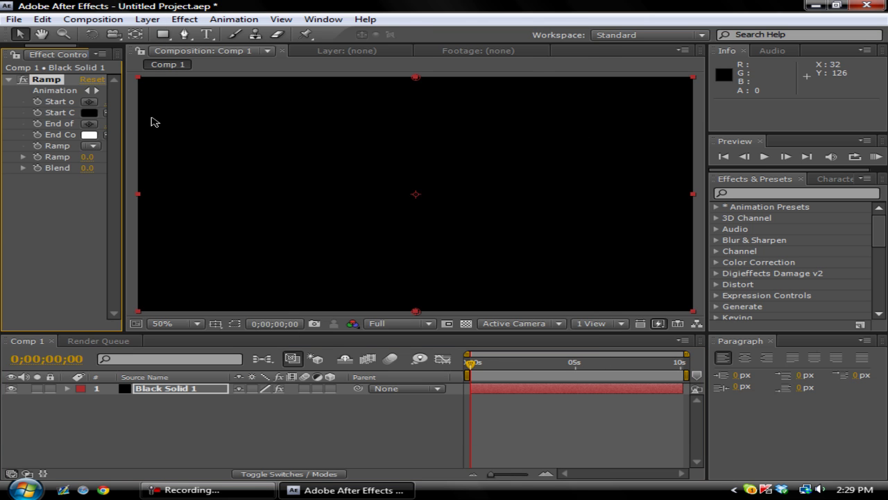
{"action": "left_click_drag", "start_coordinate": [171, 119], "coordinate": [205, 120]}
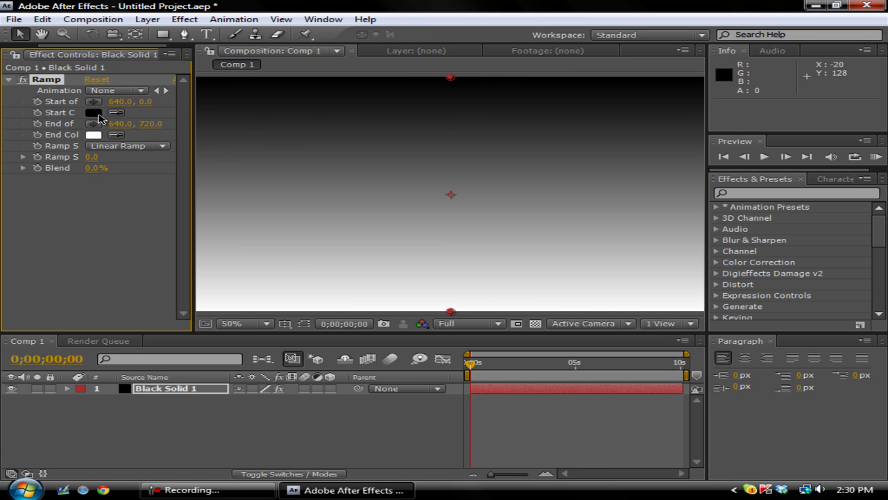
{"action": "left_click", "coordinate": [125, 145]}
{"action": "left_click", "coordinate": [127, 163]}
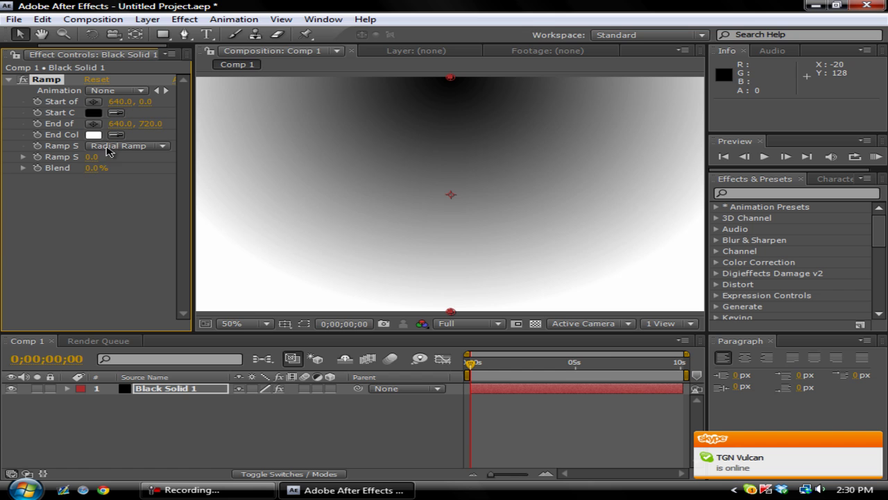
Set the ramp's start colour to orange FF6C00 and its end colour to black 000000
{"action": "left_click", "coordinate": [92, 114]}
{"action": "mouse_move", "coordinate": [374, 307]}
{"action": "left_mouse_down"}
{"action": "mouse_move", "coordinate": [408, 274]}
{"action": "mouse_move", "coordinate": [402, 328]}
{"action": "mouse_move", "coordinate": [432, 294]}
{"action": "mouse_move", "coordinate": [431, 339]}
{"action": "mouse_move", "coordinate": [441, 386]}
{"action": "mouse_move", "coordinate": [441, 368]}
{"action": "mouse_move", "coordinate": [451, 385]}
{"action": "left_mouse_up"}
{"action": "left_click_drag", "start_coordinate": [369, 311], "coordinate": [486, 163]}
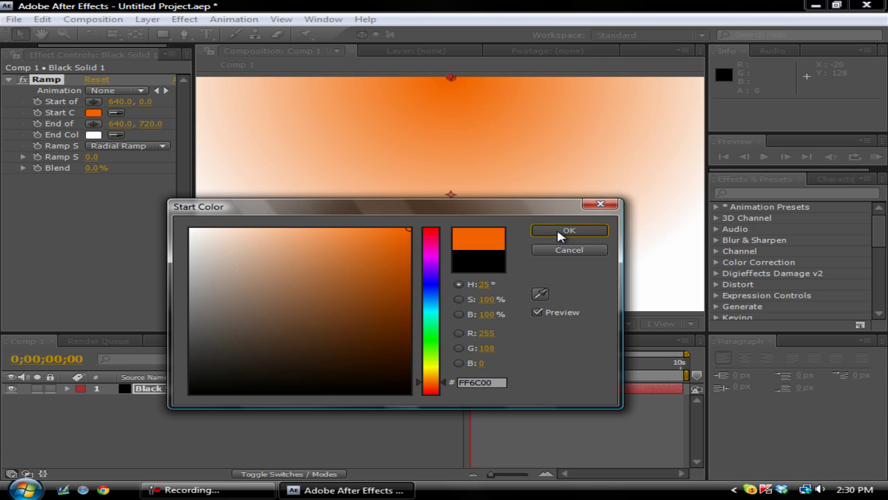
{"action": "left_click", "coordinate": [555, 230]}
{"action": "left_click", "coordinate": [93, 135]}
{"action": "left_click", "coordinate": [191, 393]}
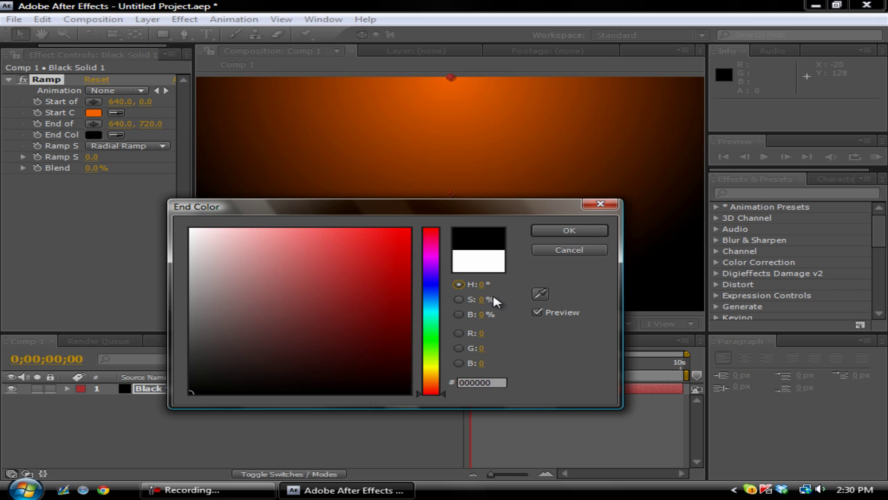
{"action": "left_click", "coordinate": [549, 232]}
Centre the ramp's start point and drag its end point outward so the glow fills the frame
{"action": "key", "text": "comma"}
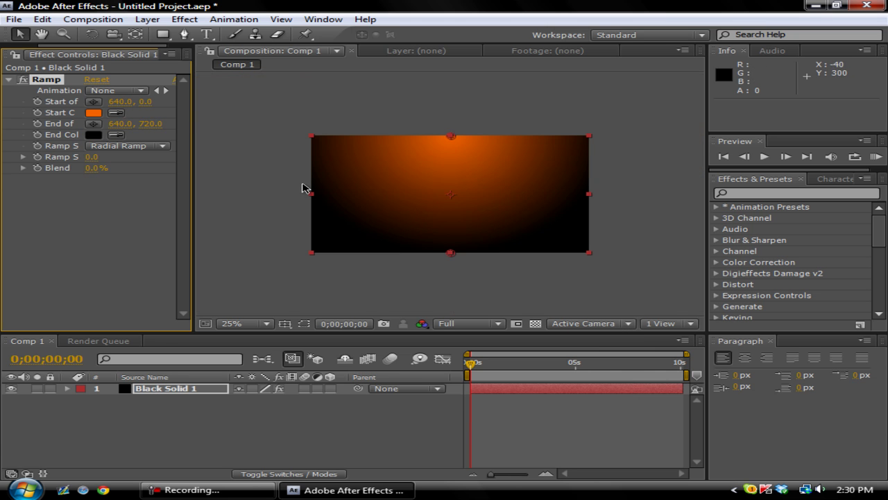
{"action": "mouse_move", "coordinate": [451, 136]}
{"action": "left_mouse_down"}
{"action": "mouse_move", "coordinate": [460, 165]}
{"action": "mouse_move", "coordinate": [452, 195]}
{"action": "left_mouse_up"}
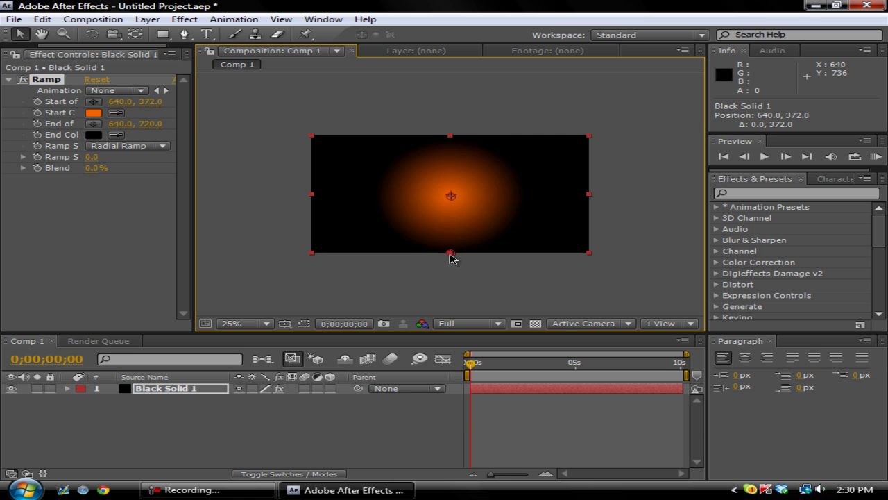
{"action": "left_click_drag", "start_coordinate": [451, 258], "coordinate": [457, 325]}
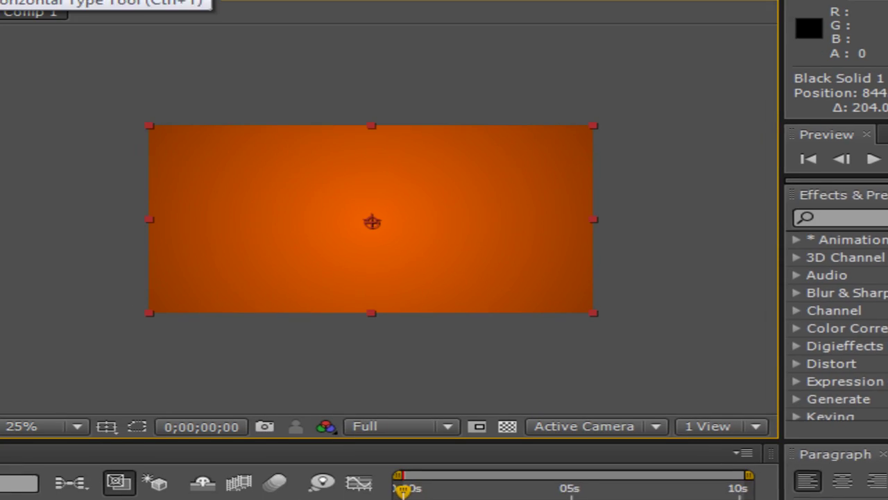
Add a white THEBOLTFX text layer, remove the stray D, and centre it in the frame
{"action": "left_click", "coordinate": [70, 3]}
{"action": "left_click", "coordinate": [383, 235]}
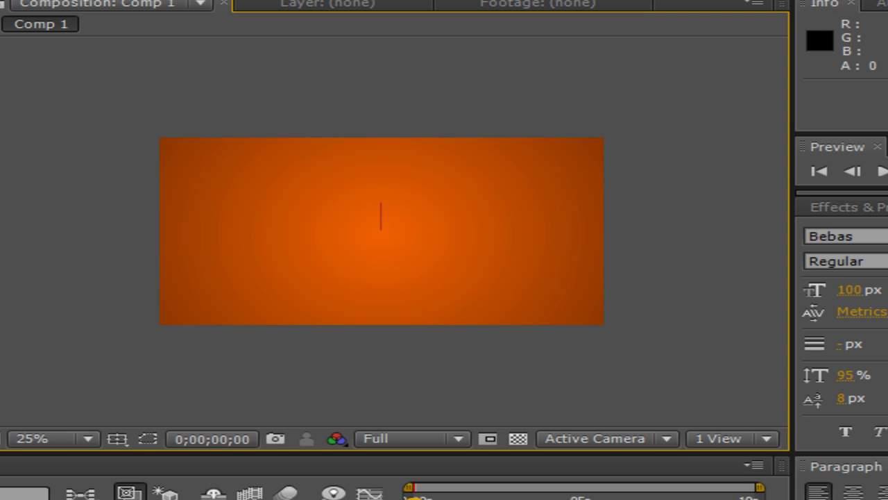
{"action": "type", "text": "THEBOLTFI"}
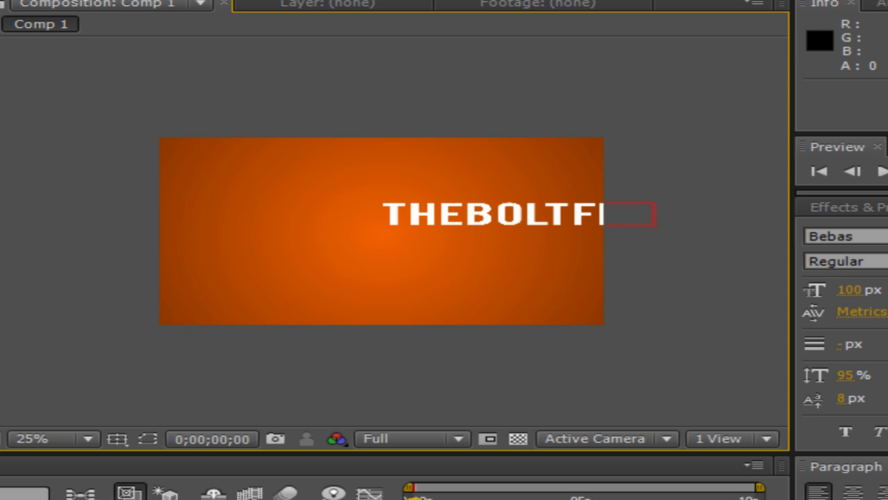
{"action": "type", "text": "DX"}
{"action": "mouse_move", "coordinate": [353, 101]}
{"action": "left_mouse_down"}
{"action": "mouse_move", "coordinate": [220, 93]}
{"action": "mouse_move", "coordinate": [229, 114]}
{"action": "left_mouse_up"}
{"action": "left_click", "coordinate": [477, 231]}
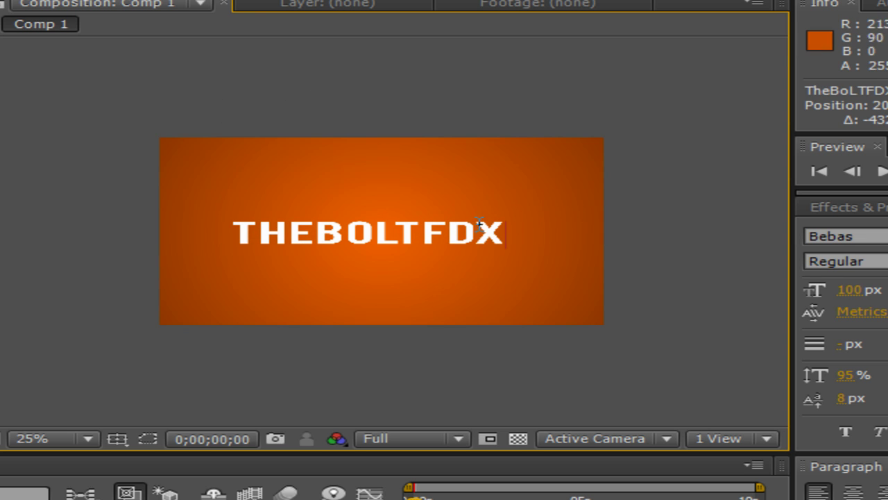
{"action": "key", "text": "BackSpace"}
{"action": "mouse_move", "coordinate": [375, 121]}
{"action": "left_mouse_down"}
{"action": "mouse_move", "coordinate": [377, 75]}
{"action": "mouse_move", "coordinate": [385, 75]}
{"action": "left_mouse_up"}
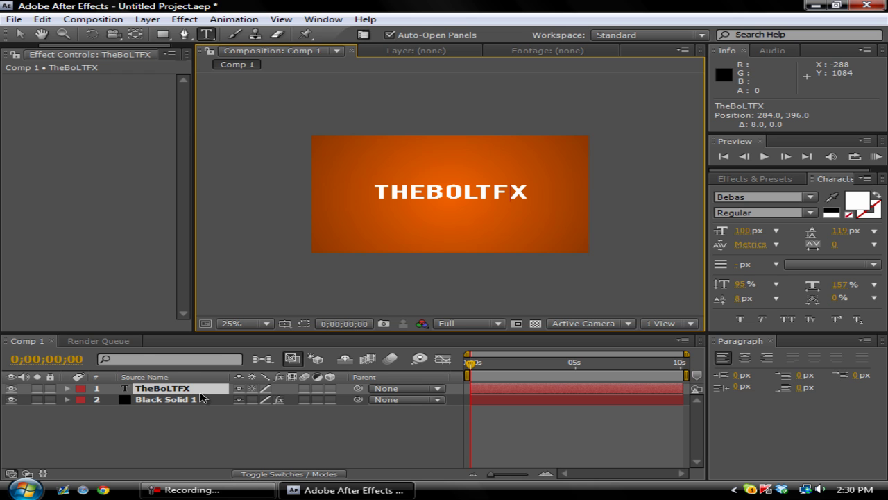
{"action": "left_click", "coordinate": [19, 34]}
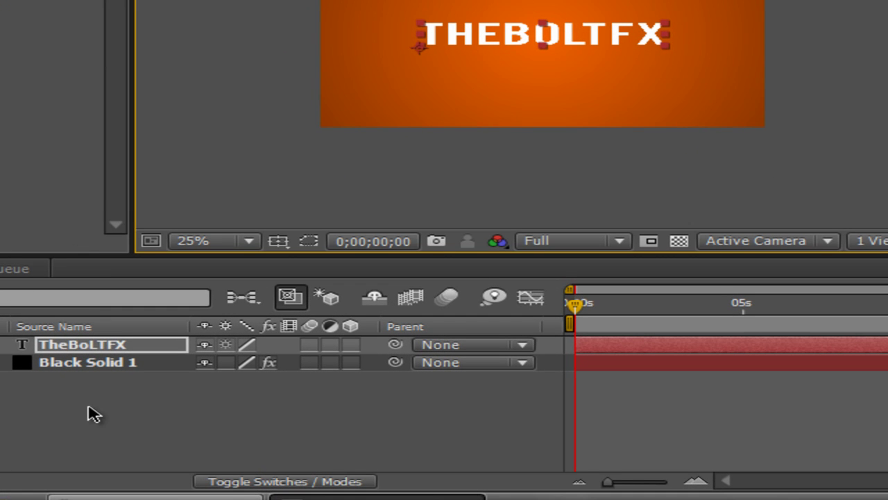
Pre-compose the TheBoLTFX text and Black Solid 1 together into Pre-comp 1
{"action": "left_click", "coordinate": [141, 425]}
{"action": "left_click", "coordinate": [92, 347]}
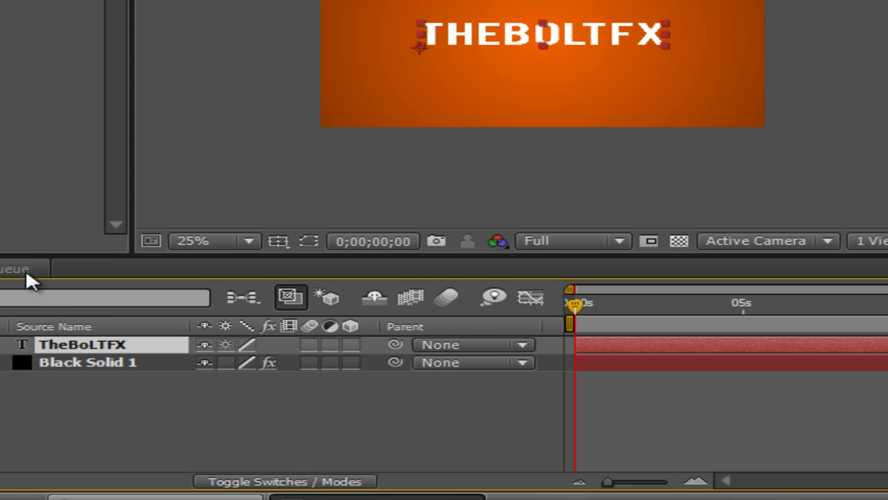
{"action": "left_click", "coordinate": [94, 366], "text": "shift"}
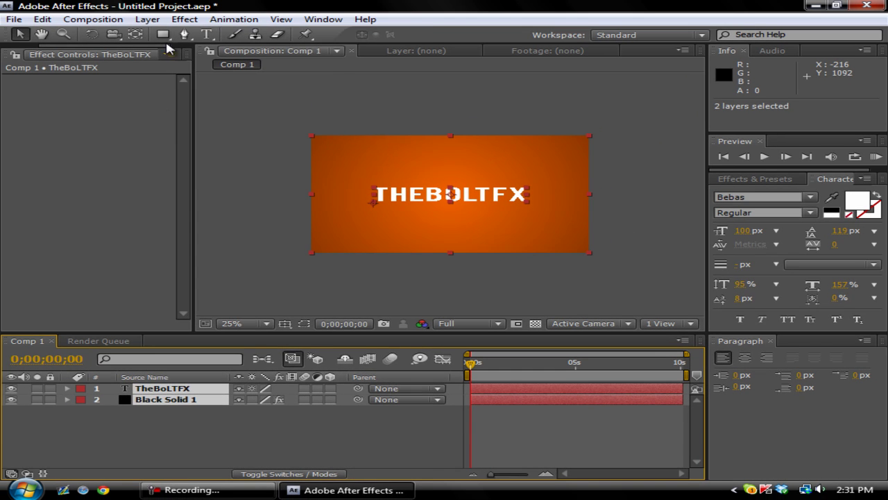
{"action": "left_click", "coordinate": [147, 19]}
{"action": "left_click", "coordinate": [208, 482]}
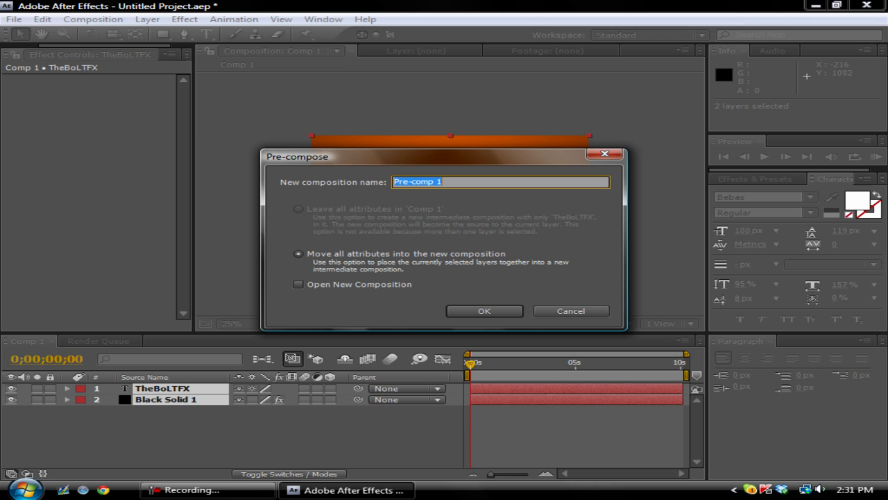
{"action": "left_click", "coordinate": [484, 312]}
{"action": "key", "text": "Caps_Lock"}
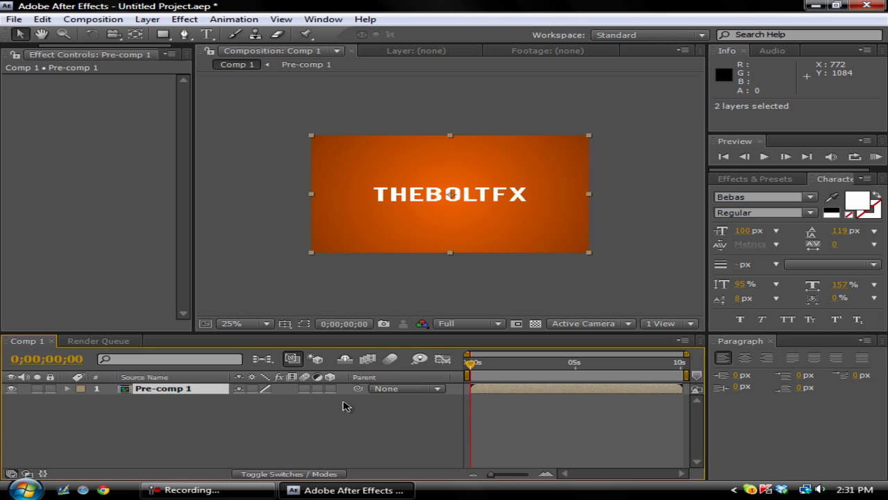
Add a new full-frame black solid, Black Solid 2, and apply a Ramp effect to it
{"action": "left_click", "coordinate": [147, 19]}
{"action": "mouse_move", "coordinate": [170, 34]}
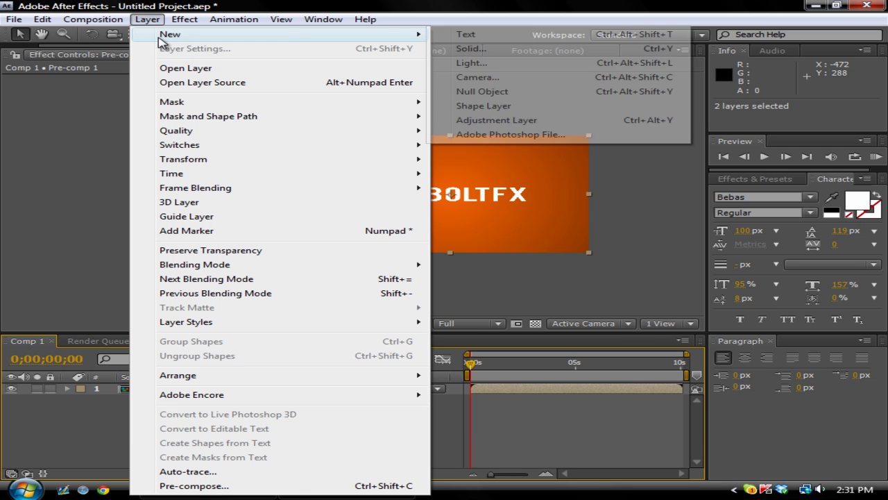
{"action": "left_click", "coordinate": [465, 50]}
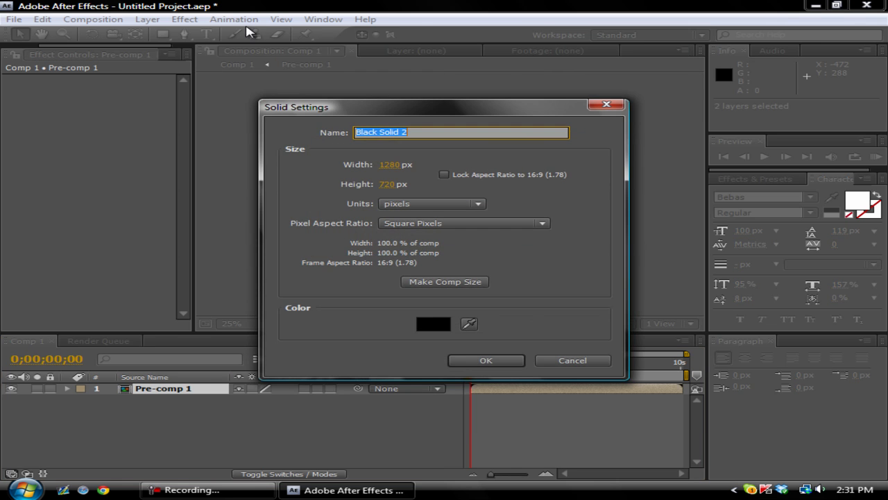
{"action": "left_click", "coordinate": [479, 361]}
{"action": "left_click", "coordinate": [185, 19]}
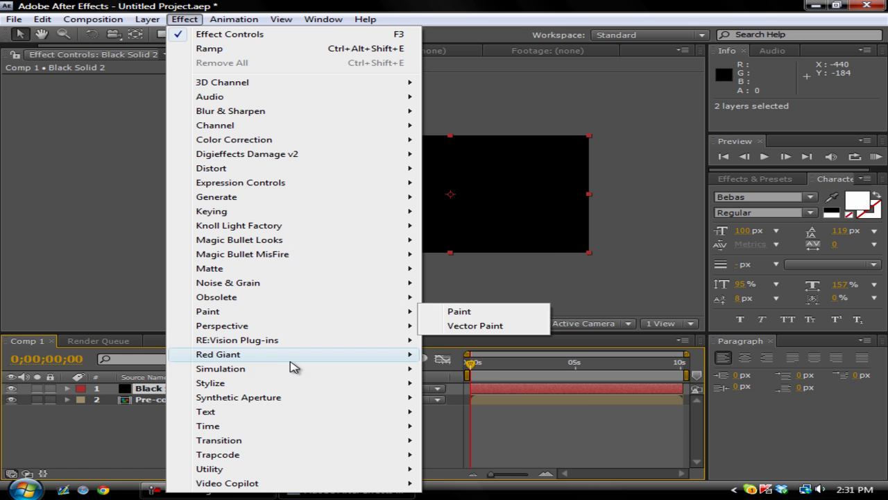
{"action": "mouse_move", "coordinate": [291, 197]}
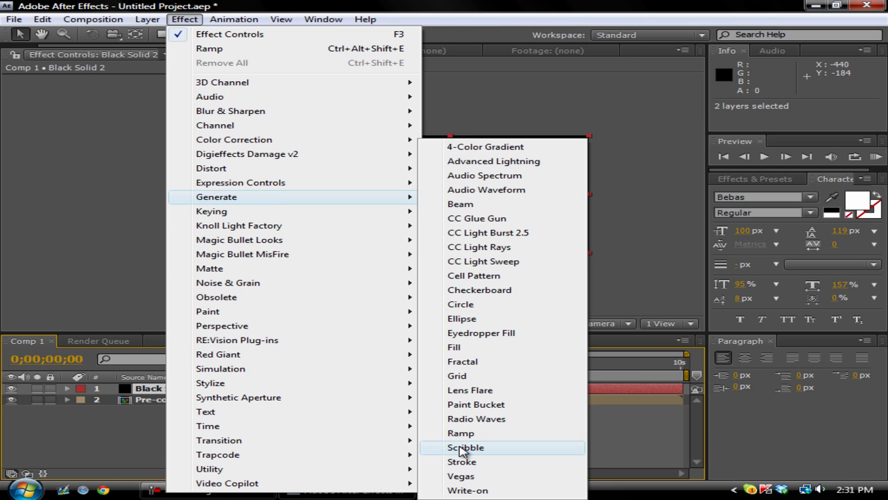
{"action": "left_click", "coordinate": [444, 431]}
Set the ramp's start colour to bright red
{"action": "left_click", "coordinate": [92, 112]}
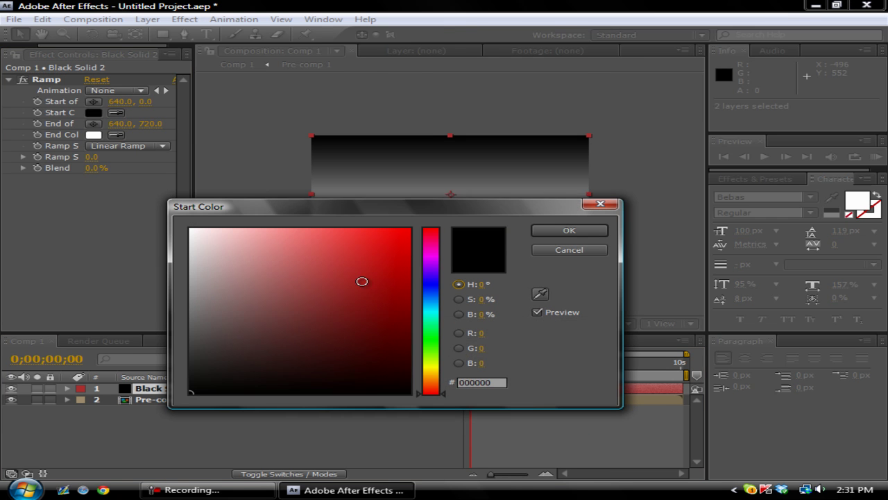
{"action": "mouse_move", "coordinate": [361, 282]}
{"action": "left_mouse_down"}
{"action": "mouse_move", "coordinate": [368, 340]}
{"action": "mouse_move", "coordinate": [408, 230]}
{"action": "left_mouse_up"}
{"action": "left_click", "coordinate": [408, 287]}
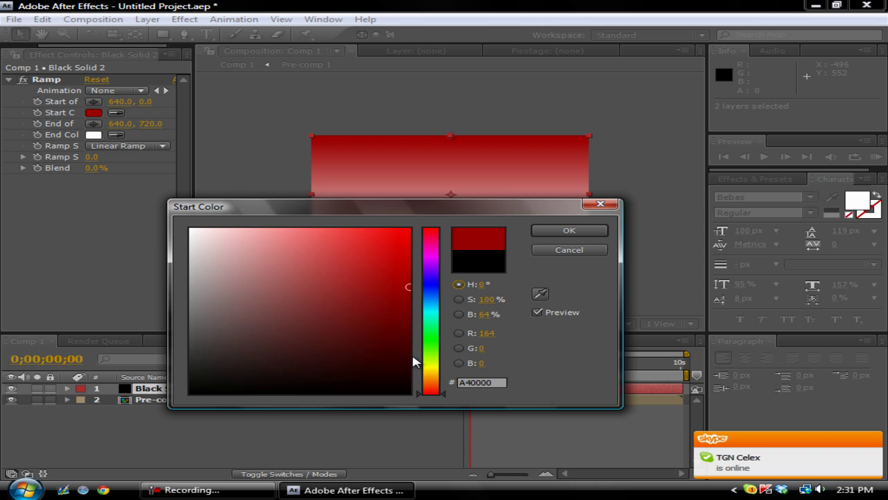
{"action": "left_click_drag", "start_coordinate": [426, 362], "coordinate": [427, 342]}
{"action": "left_click", "coordinate": [409, 228]}
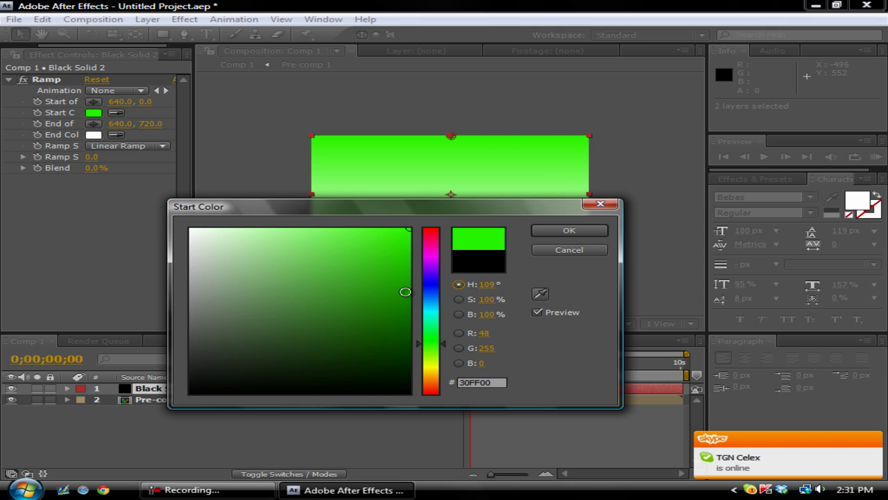
{"action": "left_click_drag", "start_coordinate": [426, 288], "coordinate": [442, 222]}
{"action": "left_click", "coordinate": [566, 231]}
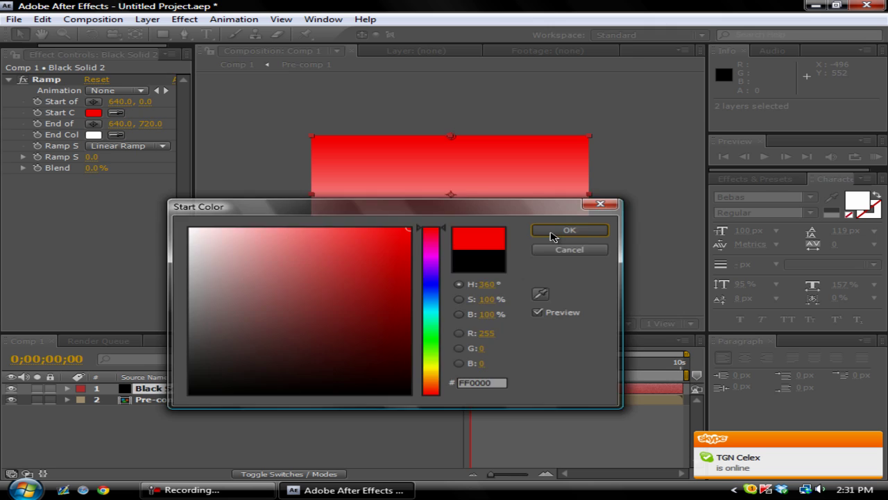
Make the ramp radial with a black end colour, starting at frame centre and ending far below
{"action": "left_click", "coordinate": [118, 146]}
{"action": "left_click", "coordinate": [120, 152]}
{"action": "left_click", "coordinate": [120, 147]}
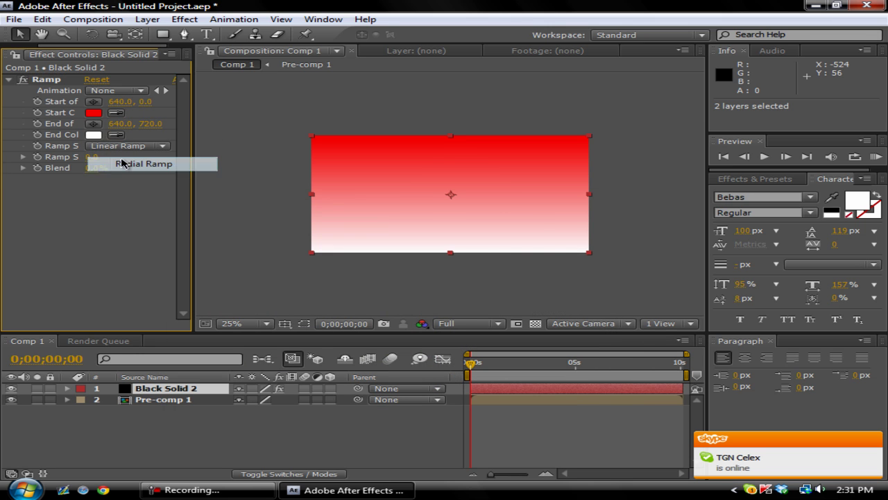
{"action": "left_click", "coordinate": [119, 164]}
{"action": "left_click", "coordinate": [94, 134]}
{"action": "left_click_drag", "start_coordinate": [208, 312], "coordinate": [66, 490]}
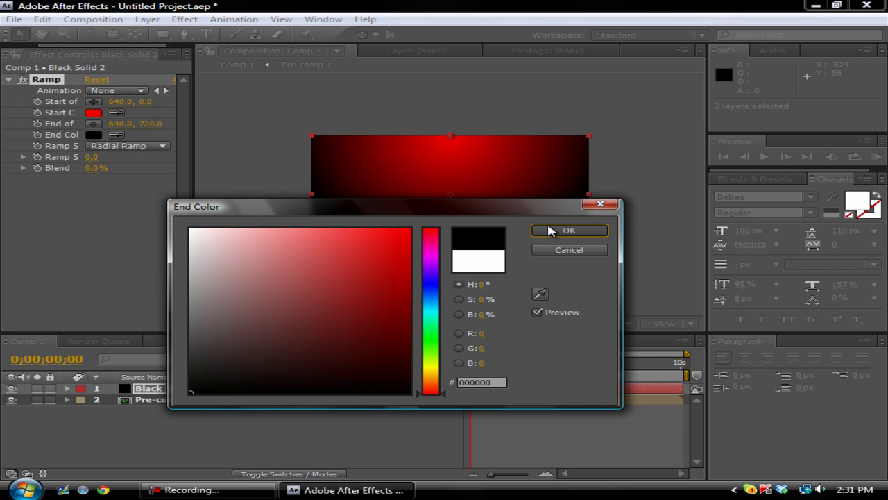
{"action": "left_click", "coordinate": [569, 229]}
{"action": "left_click_drag", "start_coordinate": [451, 136], "coordinate": [452, 198]}
{"action": "left_click_drag", "start_coordinate": [450, 252], "coordinate": [490, 498]}
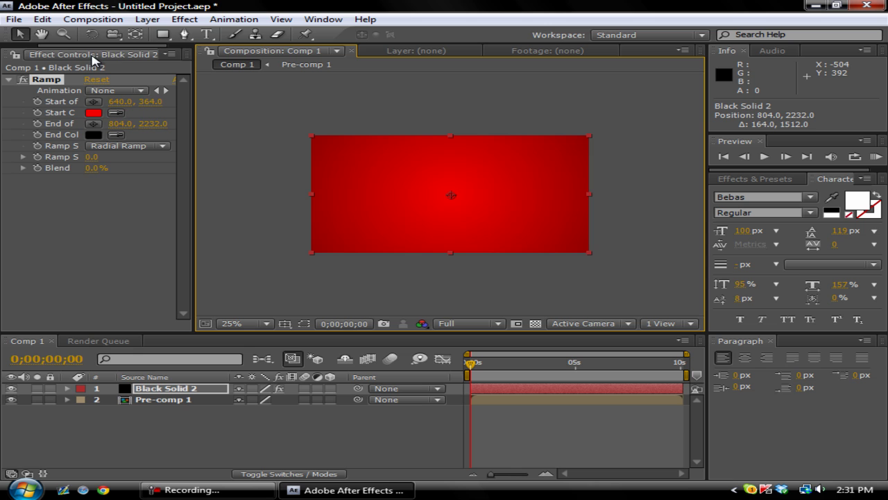
Add a white BYRATTY text layer and nudge it to the centre of the red background
{"action": "left_click", "coordinate": [206, 34]}
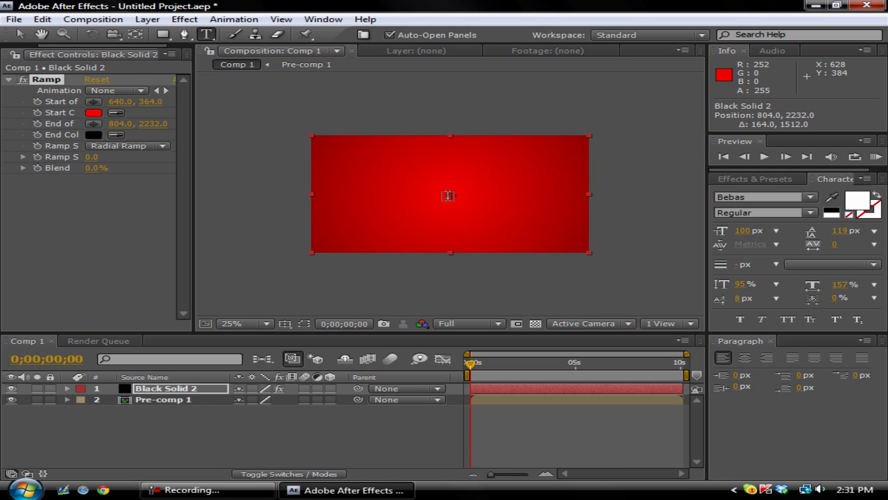
{"action": "left_click", "coordinate": [453, 192]}
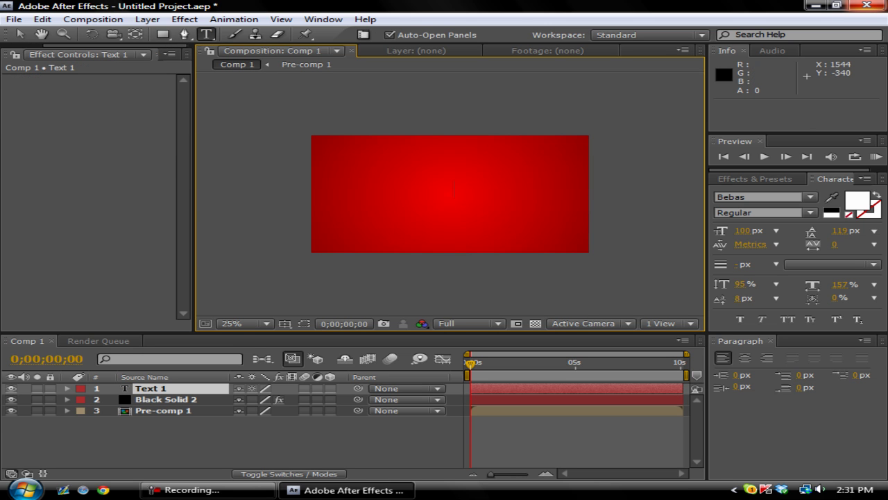
{"action": "type", "text": "BYRA"}
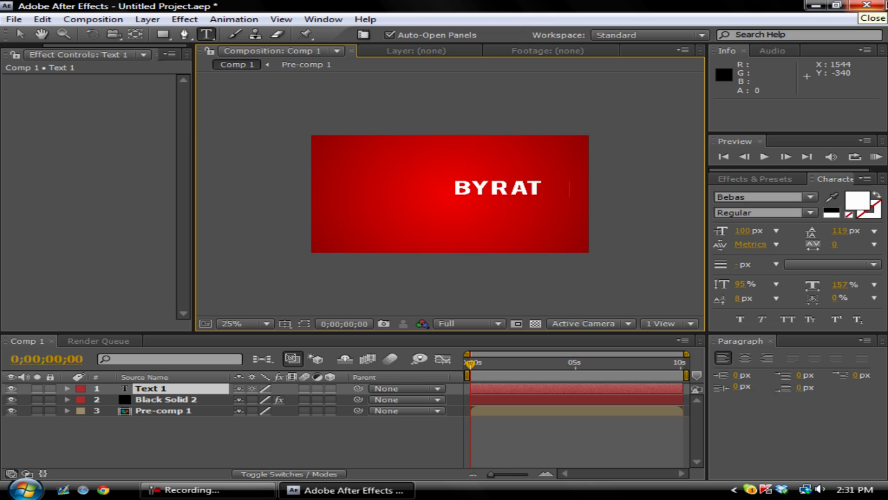
{"action": "type", "text": "TY"}
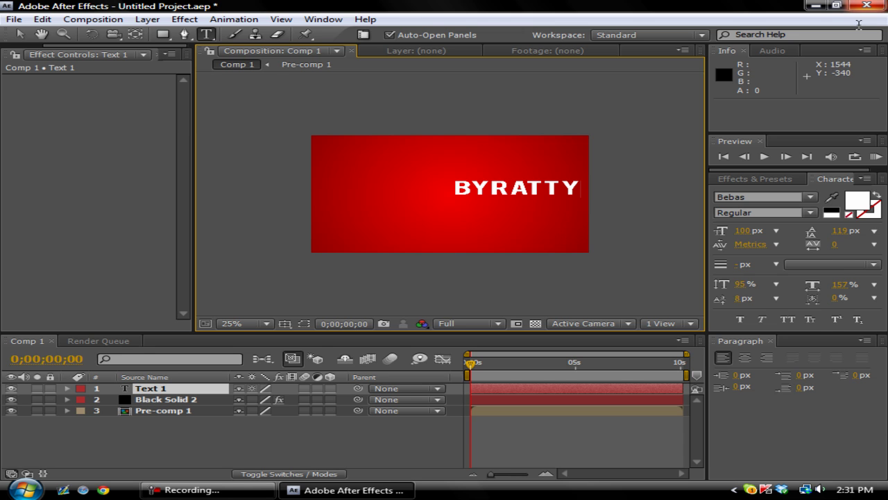
{"action": "mouse_move", "coordinate": [506, 123]}
{"action": "left_mouse_down"}
{"action": "mouse_move", "coordinate": [440, 131]}
{"action": "mouse_move", "coordinate": [449, 122]}
{"action": "left_mouse_up"}
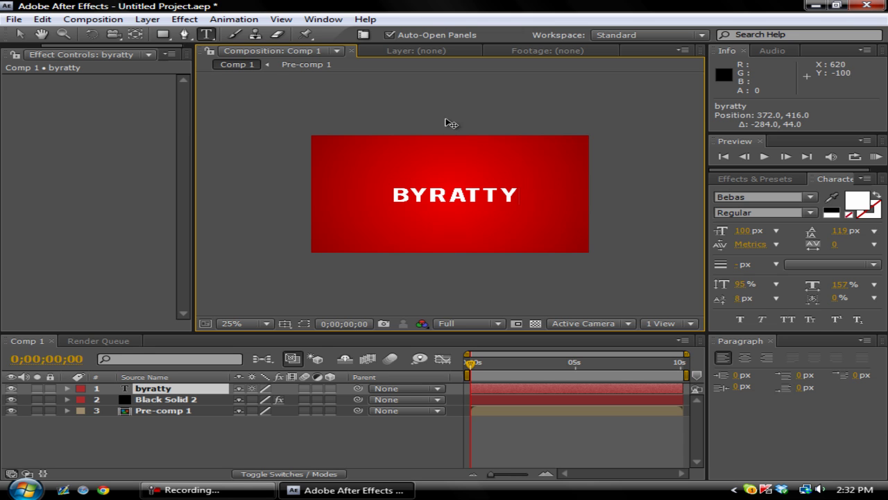
{"action": "left_click", "coordinate": [23, 35]}
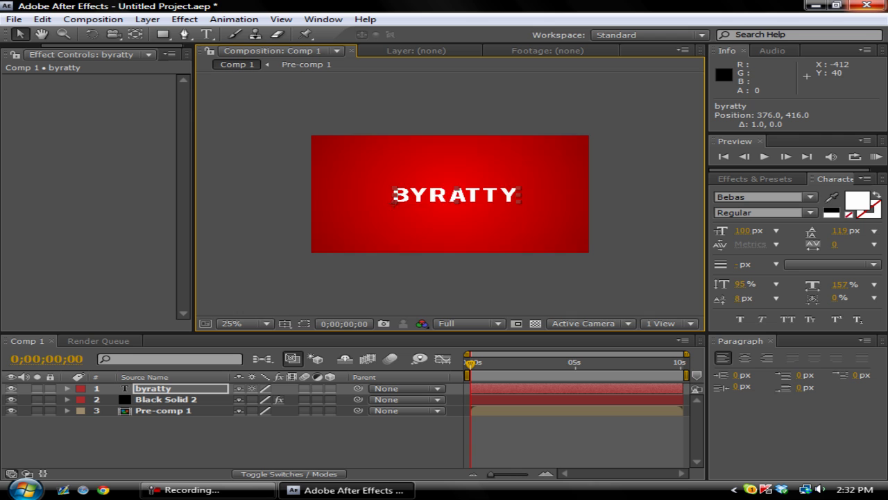
{"action": "key", "text": "Left"}
{"action": "key", "text": "Left"}
{"action": "key", "text": "Left"}
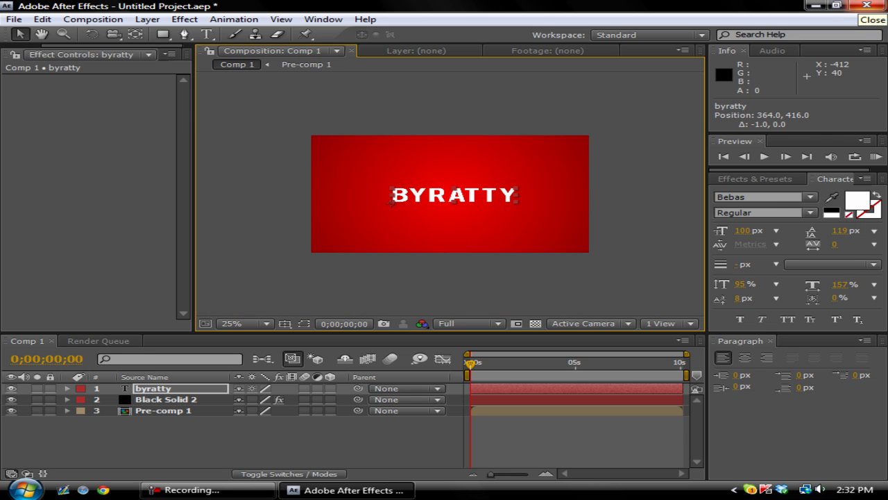
{"action": "key", "text": "Up"}
{"action": "key", "text": "Up"}
{"action": "key", "text": "Up"}
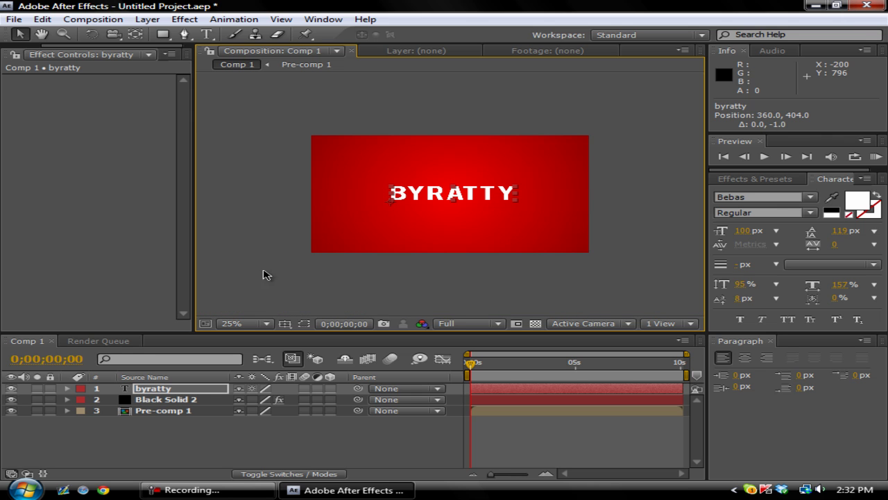
Pre-compose BYRATTY and Black Solid 2 into Pre-comp 2, then move Pre-comp 1 above it
{"action": "left_click", "coordinate": [179, 403], "text": "ctrl"}
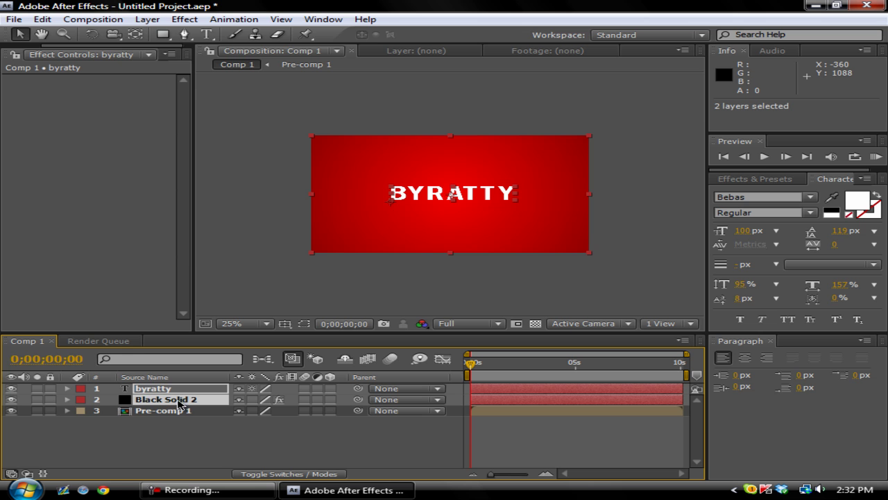
{"action": "left_click", "coordinate": [124, 19]}
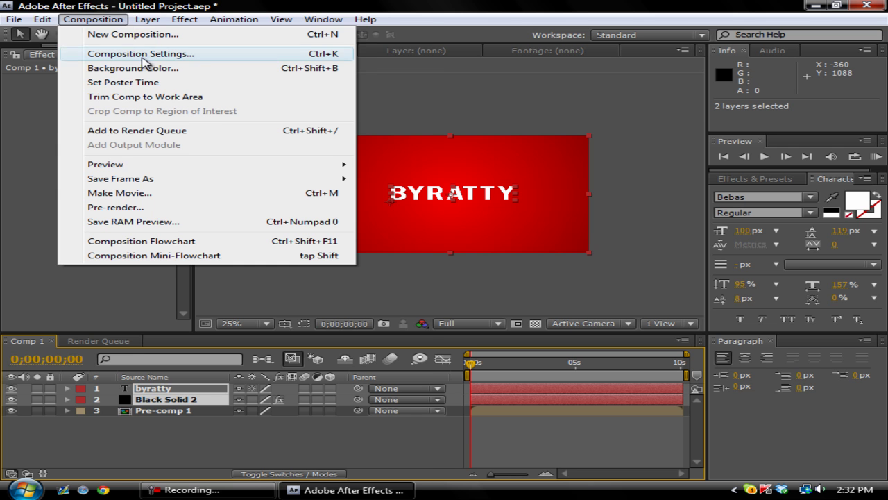
{"action": "mouse_move", "coordinate": [147, 20]}
{"action": "left_click", "coordinate": [260, 486]}
{"action": "left_click", "coordinate": [466, 307]}
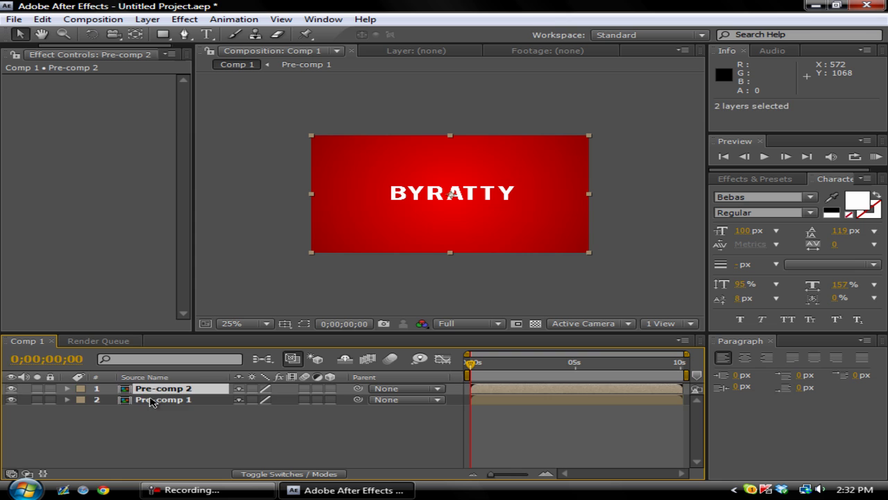
{"action": "left_click_drag", "start_coordinate": [153, 401], "coordinate": [139, 385]}
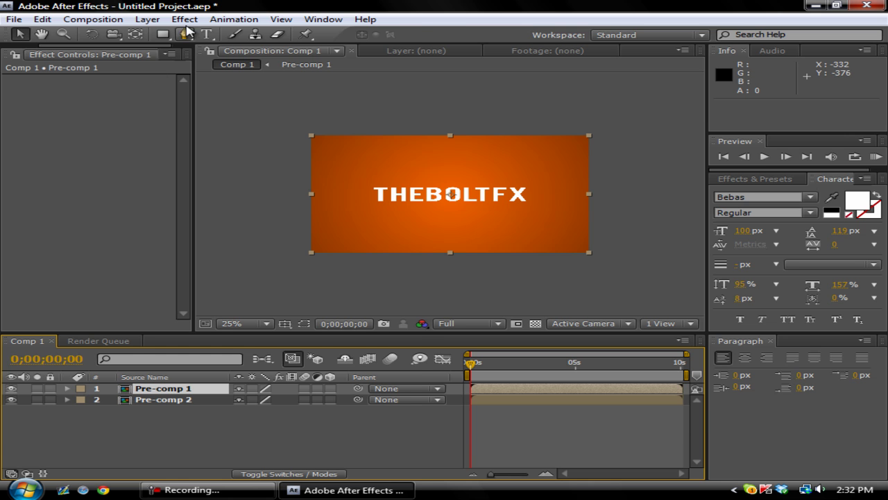
Shift Pre-comp 2 to start about two seconds into the timeline
{"action": "left_click", "coordinate": [185, 19]}
{"action": "left_click", "coordinate": [152, 436]}
{"action": "left_click_drag", "start_coordinate": [478, 401], "coordinate": [524, 404]}
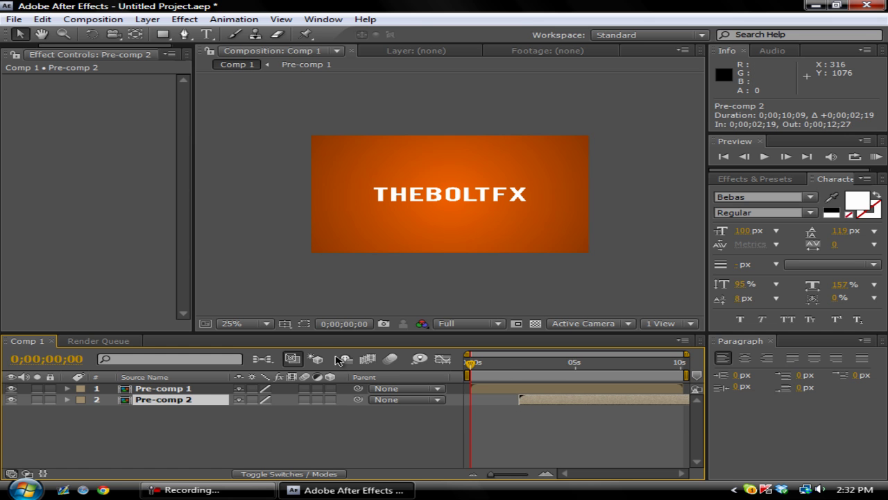
Apply CC Jaws to Pre-comp 1 and raise its Completion to 100%
{"action": "left_click", "coordinate": [168, 390]}
{"action": "left_click", "coordinate": [185, 18]}
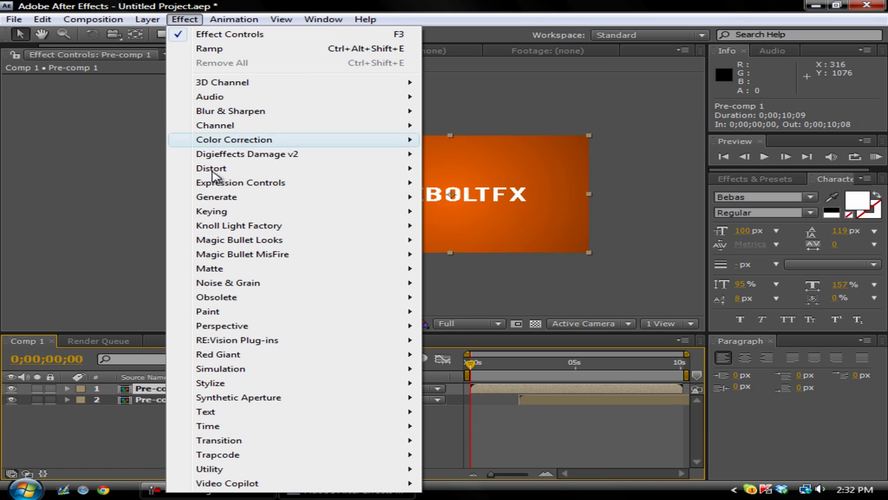
{"action": "mouse_move", "coordinate": [246, 447]}
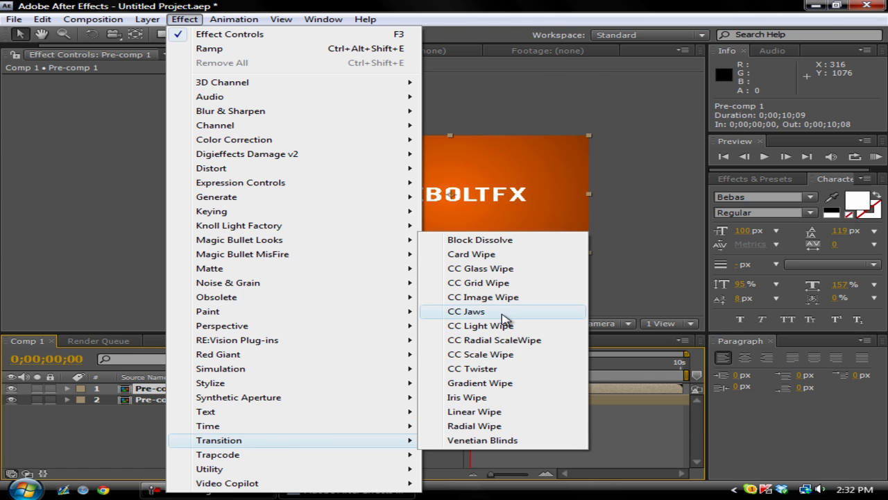
{"action": "left_click", "coordinate": [500, 311]}
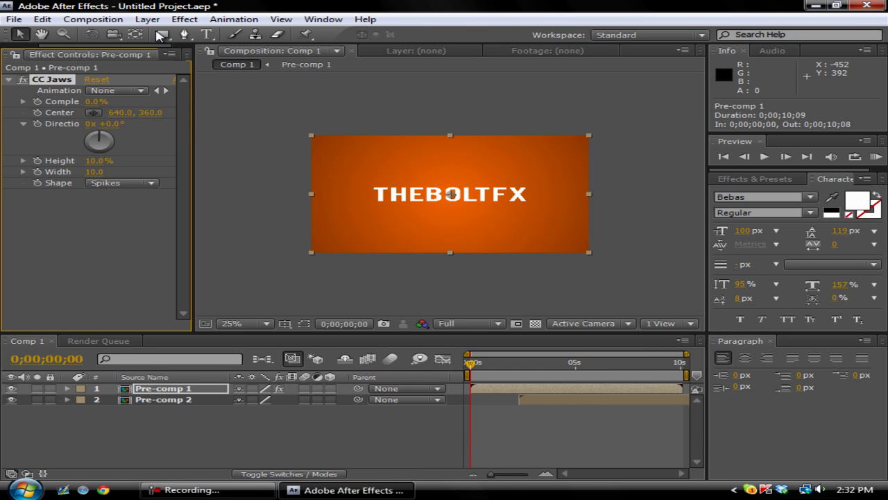
{"action": "left_click", "coordinate": [185, 18]}
{"action": "mouse_move", "coordinate": [288, 441]}
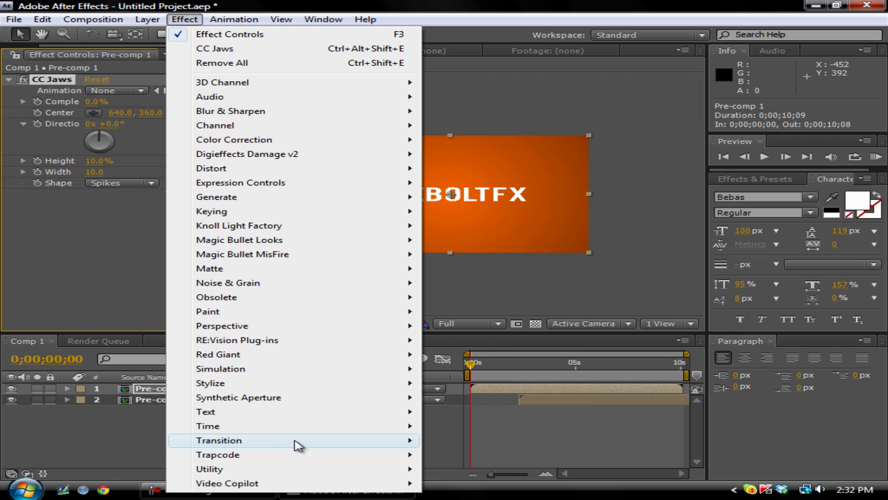
{"action": "left_click", "coordinate": [122, 2]}
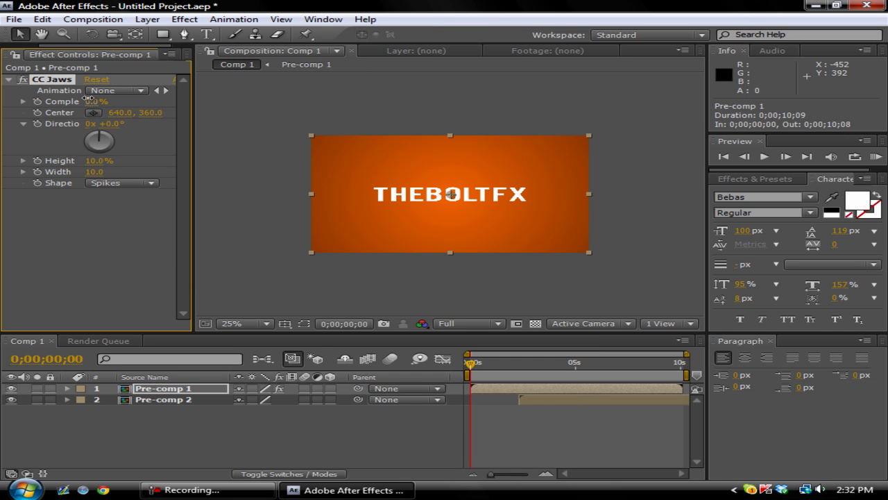
{"action": "left_click_drag", "start_coordinate": [88, 101], "coordinate": [423, 94]}
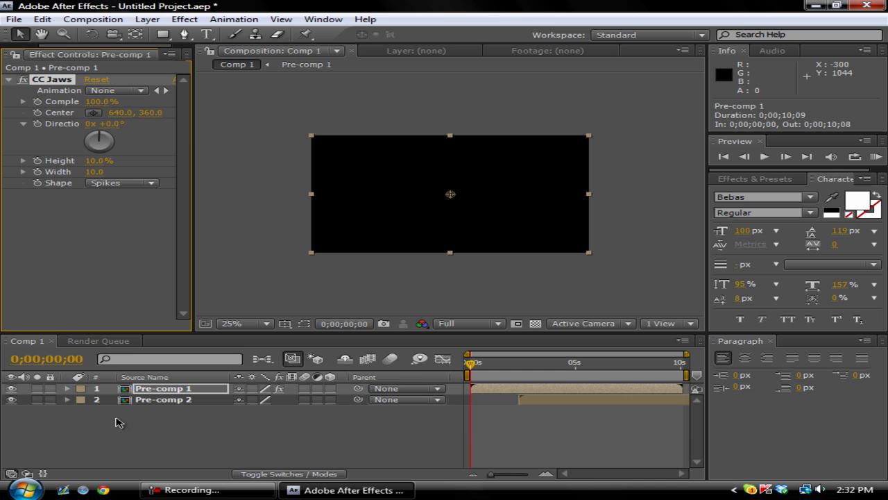
Import the 2.mov clip into the project, add it to Comp 1, then undo adding it
{"action": "left_click", "coordinate": [14, 18]}
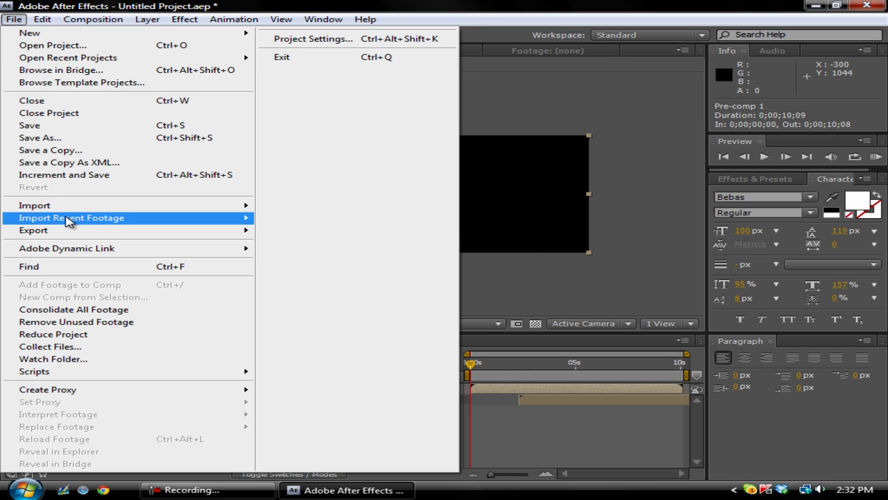
{"action": "mouse_move", "coordinate": [236, 204]}
{"action": "left_click", "coordinate": [341, 207]}
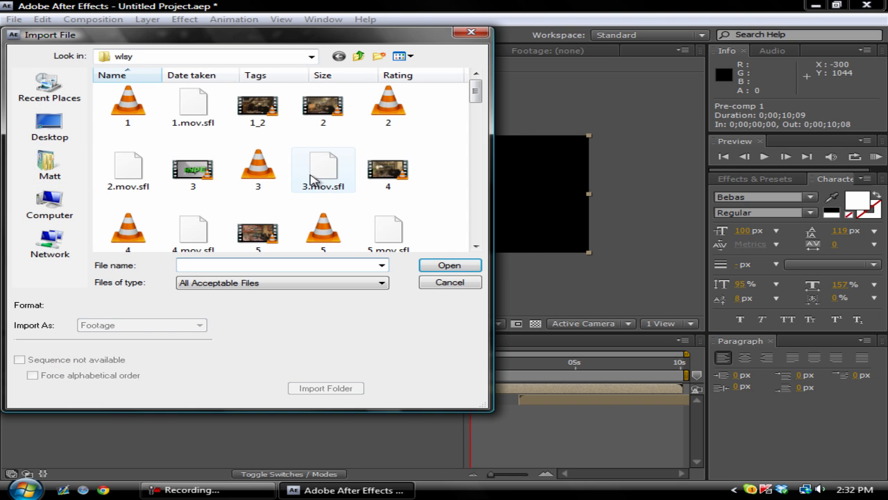
{"action": "double_click", "coordinate": [388, 104]}
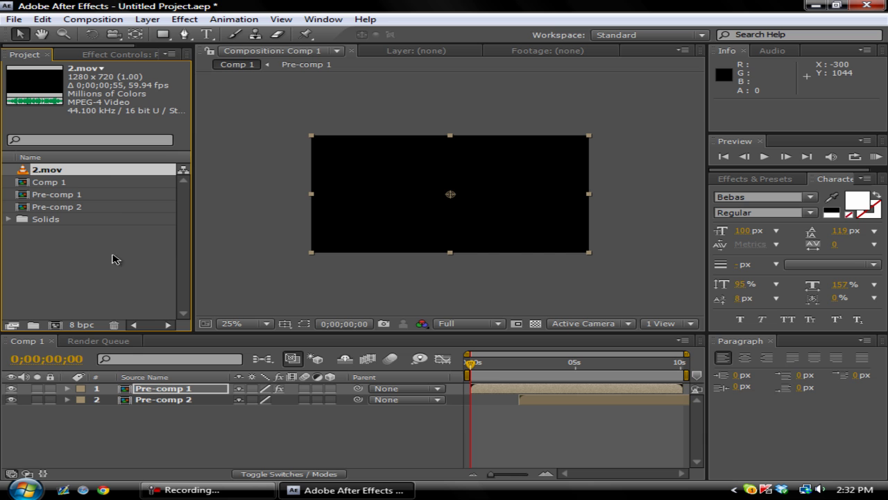
{"action": "left_click_drag", "start_coordinate": [107, 476], "coordinate": [78, 442]}
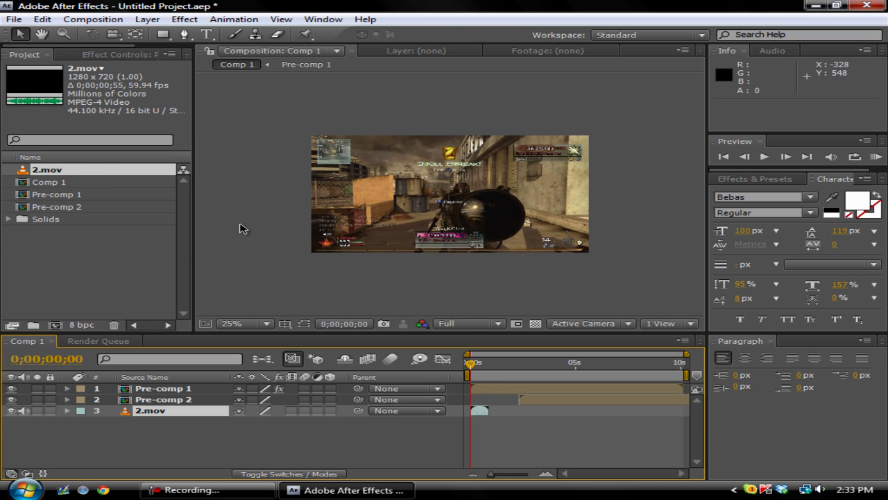
{"action": "key", "text": "ctrl+z"}
Browse from the Desktop through wlsy and Wrestling Media to the ZenoNewKilcams folder for import
{"action": "left_click", "coordinate": [14, 19]}
{"action": "mouse_move", "coordinate": [59, 206]}
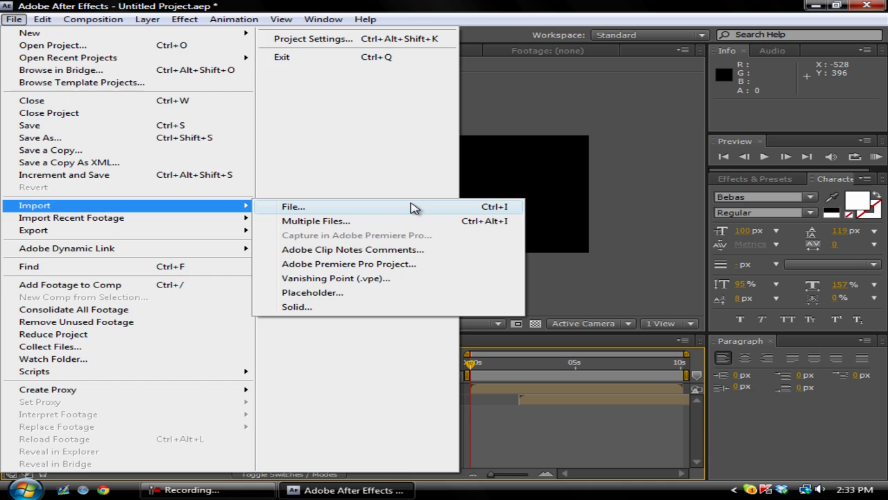
{"action": "left_click", "coordinate": [414, 207]}
{"action": "left_click", "coordinate": [49, 125]}
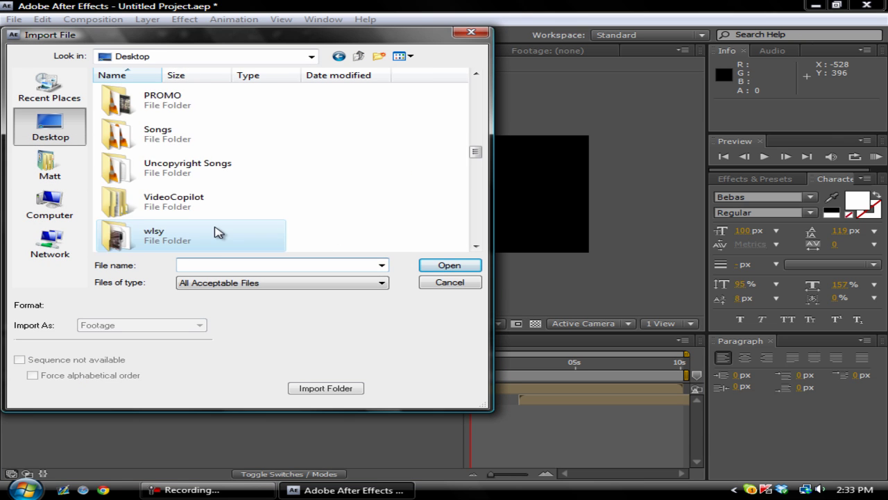
{"action": "left_click", "coordinate": [215, 233]}
{"action": "scroll", "coordinate": [218, 231], "scroll_direction": "down", "scroll_amount": 3}
{"action": "scroll", "coordinate": [218, 232], "scroll_direction": "up", "scroll_amount": 10}
{"action": "scroll", "coordinate": [218, 232], "scroll_direction": "down", "scroll_amount": 10}
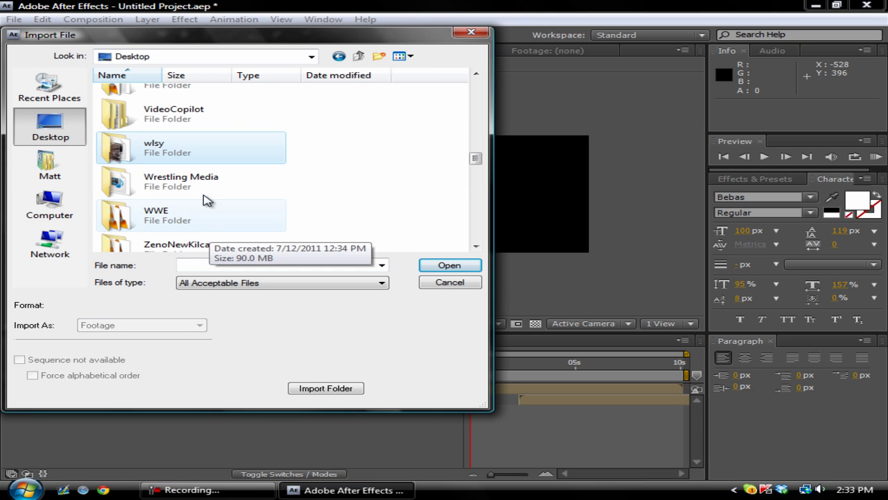
{"action": "left_click", "coordinate": [203, 186]}
{"action": "scroll", "coordinate": [208, 229], "scroll_direction": "up", "scroll_amount": 2}
{"action": "scroll", "coordinate": [202, 236], "scroll_direction": "down", "scroll_amount": 2}
{"action": "double_click", "coordinate": [196, 209]}
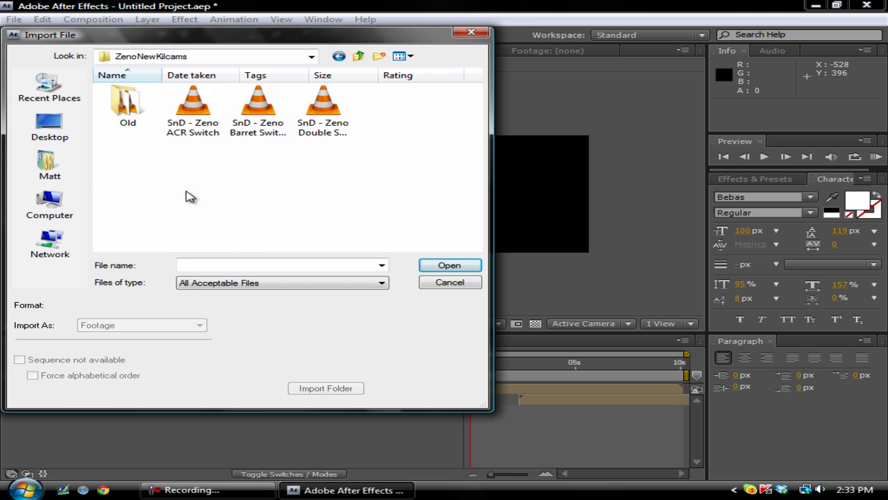
Import SnD - Zeno ACR Switch.mp4 and place it in Comp 1 as layer 3
{"action": "left_click", "coordinate": [198, 119]}
{"action": "left_click", "coordinate": [304, 117]}
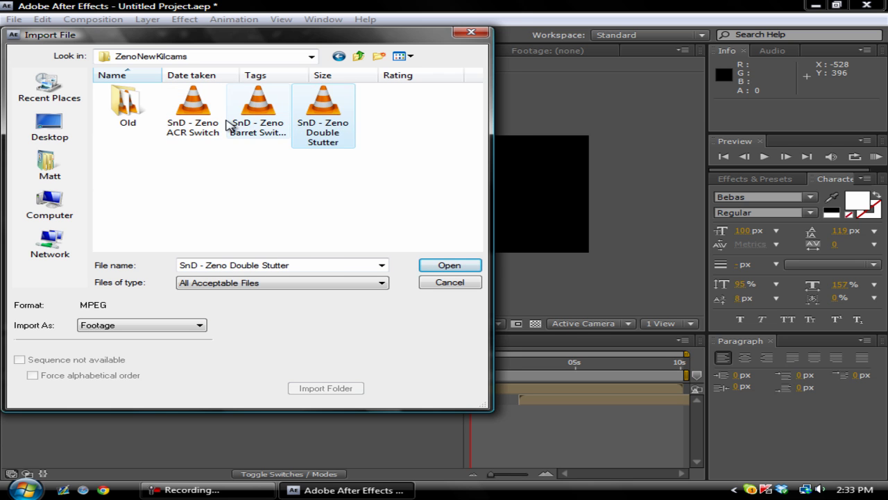
{"action": "left_click", "coordinate": [232, 124]}
{"action": "double_click", "coordinate": [179, 127]}
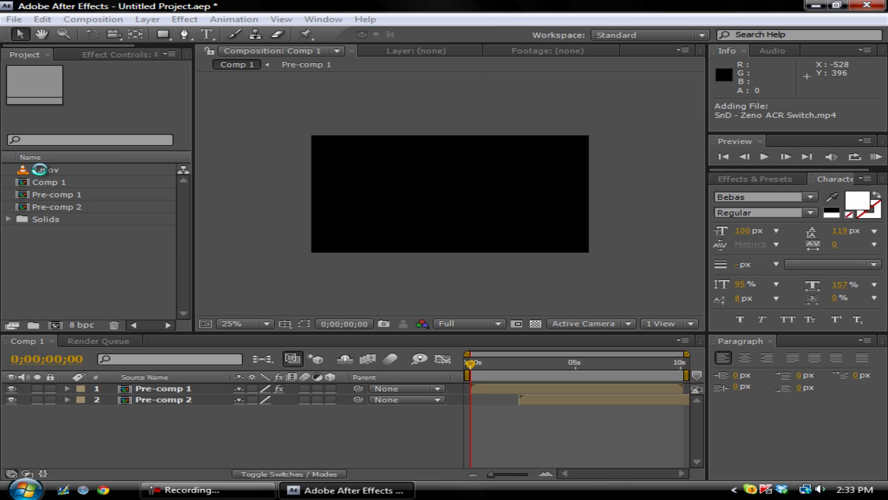
{"action": "mouse_move", "coordinate": [52, 219]}
{"action": "left_mouse_down"}
{"action": "mouse_move", "coordinate": [63, 229]}
{"action": "mouse_move", "coordinate": [77, 433]}
{"action": "mouse_move", "coordinate": [81, 415]}
{"action": "left_mouse_up"}
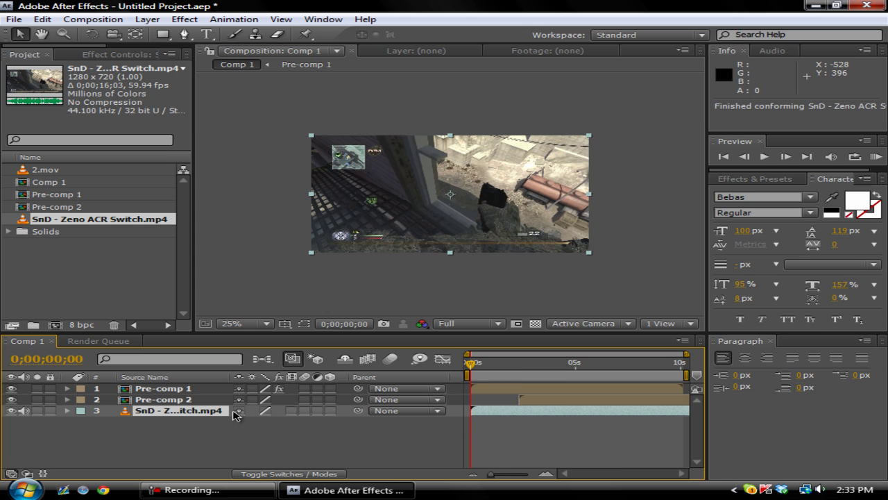
Select Pre-comp 1 and its CC Jaws effect in the Effect Controls
{"action": "left_click", "coordinate": [180, 393]}
{"action": "left_click", "coordinate": [192, 409]}
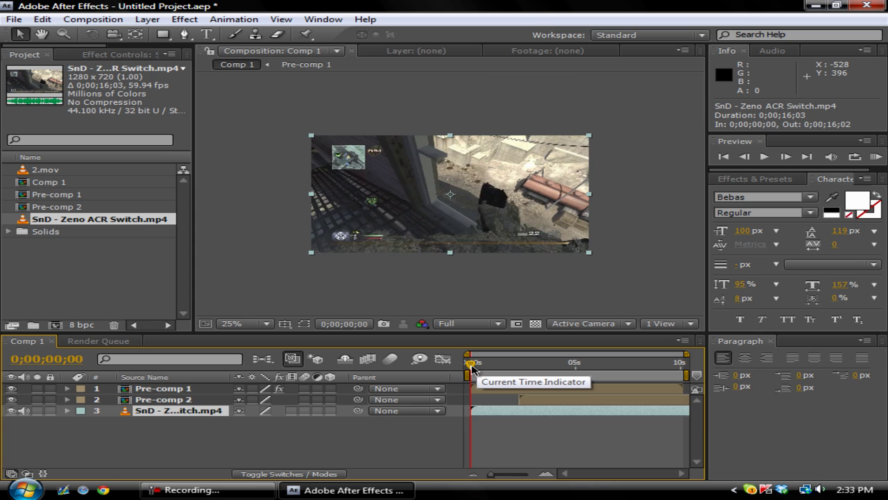
{"action": "left_click", "coordinate": [195, 390]}
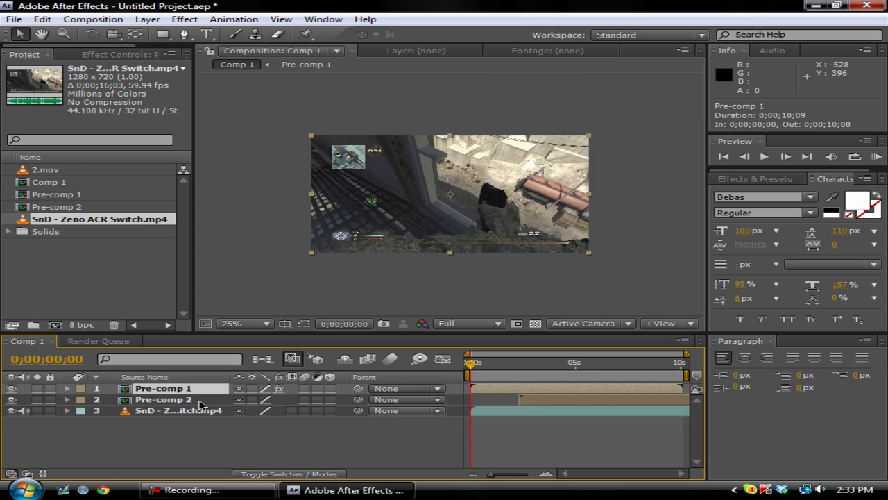
{"action": "left_click", "coordinate": [135, 54]}
{"action": "left_click", "coordinate": [94, 102]}
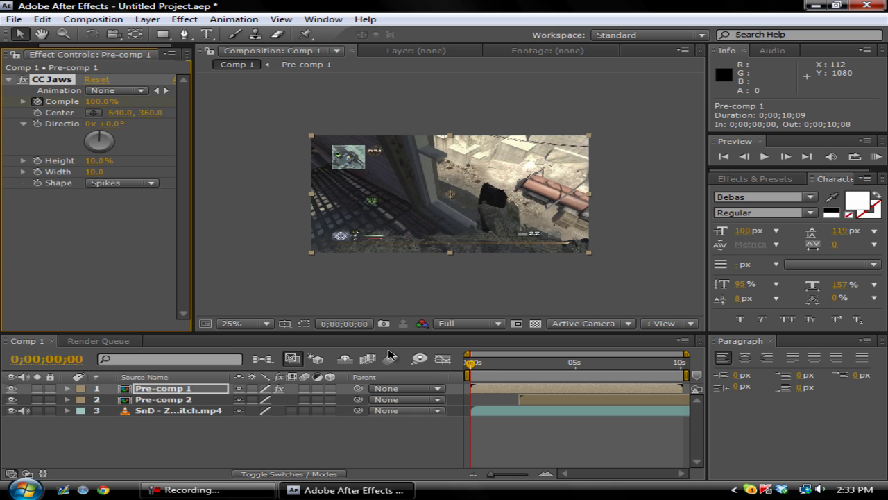
Keyframe Completion from 100% at 0;00 to 0% at 0;00;01;09, then scrub to preview
{"action": "mouse_move", "coordinate": [471, 367]}
{"action": "left_mouse_down"}
{"action": "mouse_move", "coordinate": [503, 371]}
{"action": "mouse_move", "coordinate": [460, 366]}
{"action": "mouse_move", "coordinate": [495, 370]}
{"action": "left_mouse_up"}
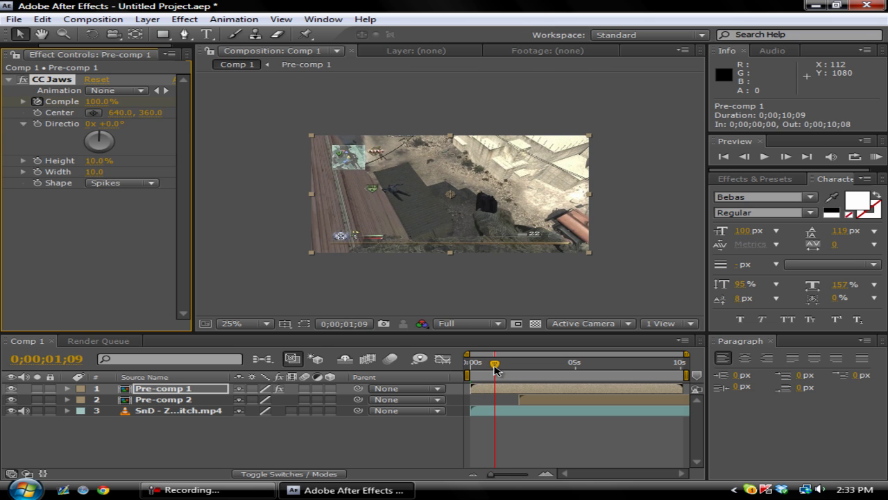
{"action": "left_click", "coordinate": [95, 102]}
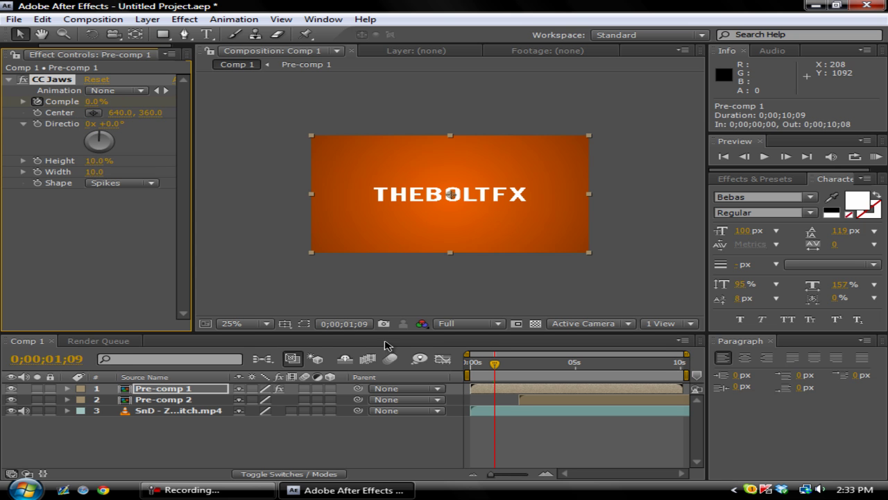
{"action": "mouse_move", "coordinate": [489, 361]}
{"action": "left_mouse_down"}
{"action": "mouse_move", "coordinate": [472, 364]}
{"action": "mouse_move", "coordinate": [478, 369]}
{"action": "left_mouse_up"}
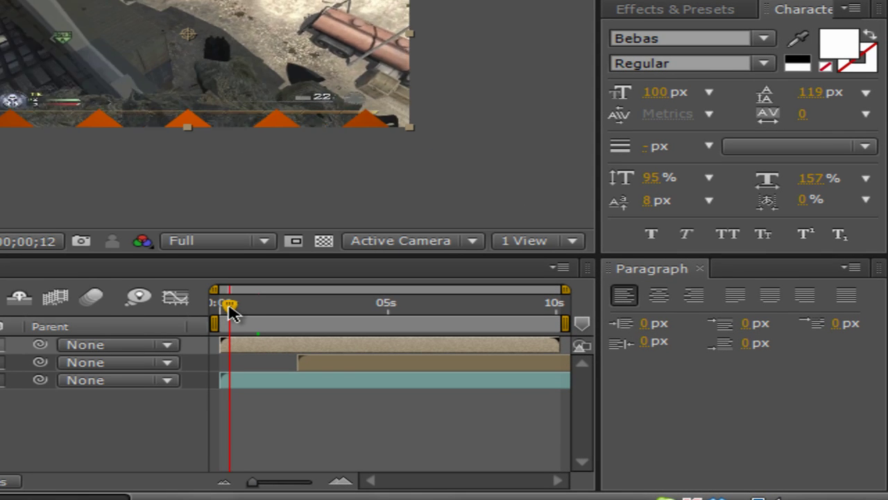
{"action": "left_click_drag", "start_coordinate": [233, 314], "coordinate": [274, 317]}
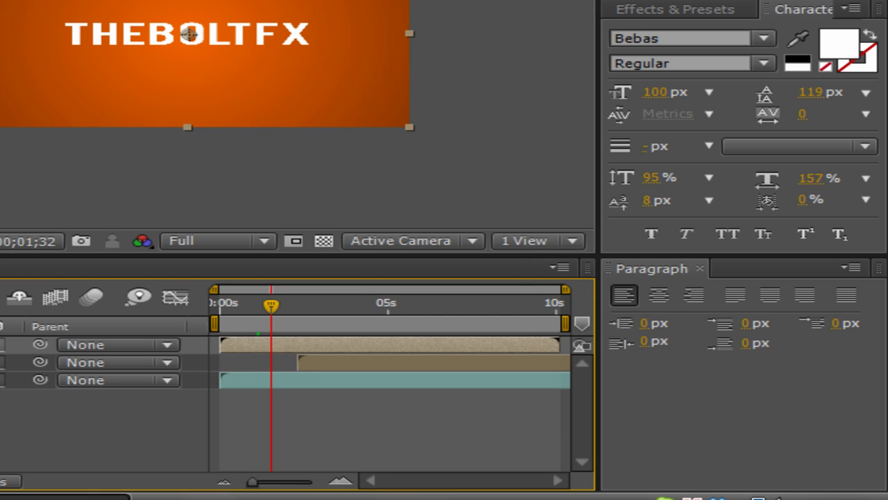
Move Pre-comp 2 so it begins at 0;00;01;32 in the timeline
{"action": "left_click_drag", "start_coordinate": [321, 369], "coordinate": [295, 367]}
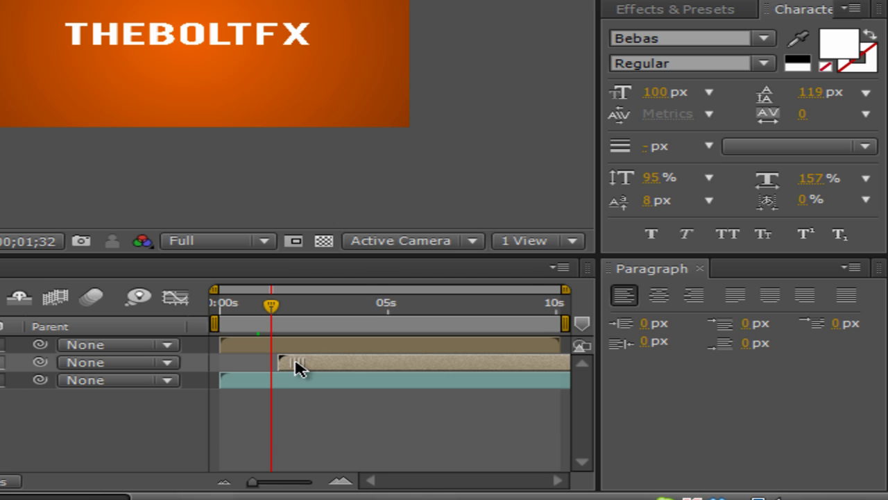
{"action": "left_click_drag", "start_coordinate": [253, 481], "coordinate": [355, 482]}
{"action": "left_click_drag", "start_coordinate": [550, 361], "coordinate": [421, 357]}
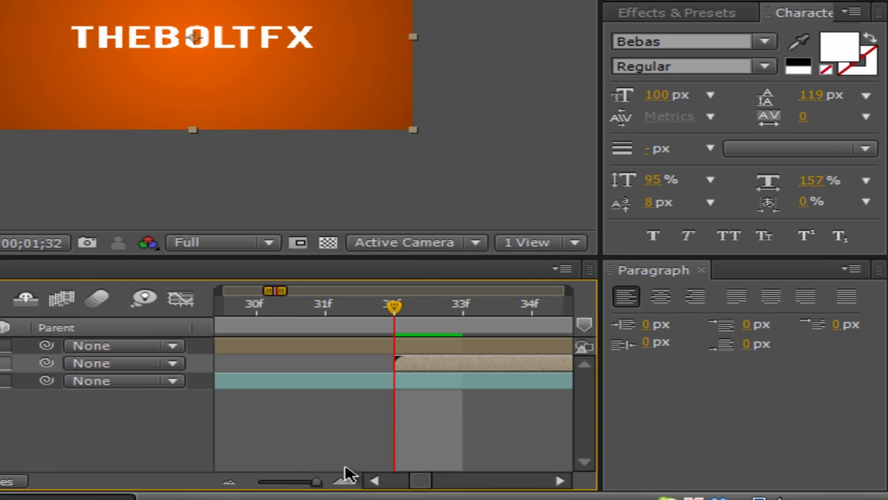
{"action": "left_click_drag", "start_coordinate": [312, 482], "coordinate": [271, 483]}
Apply Distort > CC Jaws to Pre-comp 2 and adjust its Completion value
{"action": "left_click", "coordinate": [185, 19]}
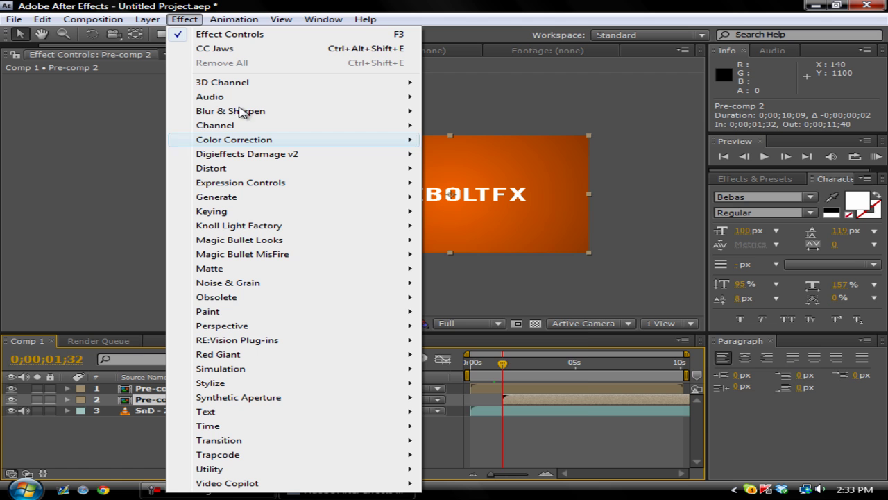
{"action": "mouse_move", "coordinate": [223, 440]}
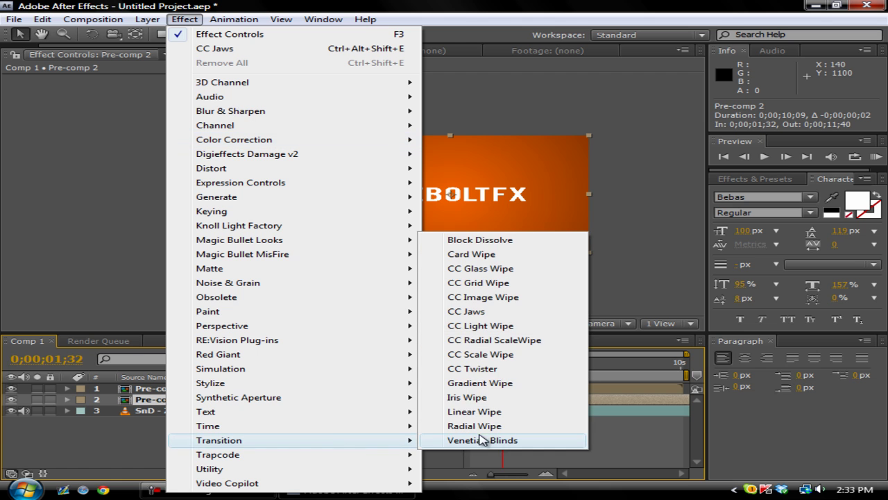
{"action": "left_click", "coordinate": [476, 313]}
{"action": "left_click_drag", "start_coordinate": [89, 107], "coordinate": [186, 102]}
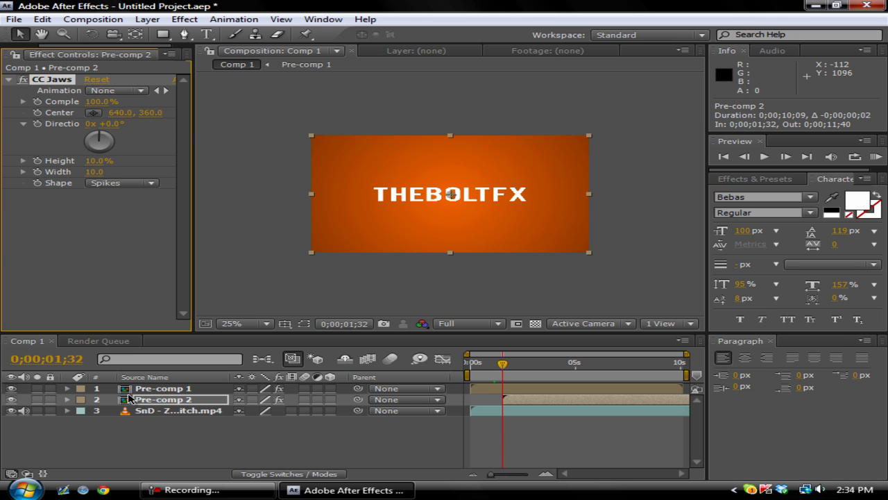
Move Pre-comp 2 above Pre-comp 1 in the layer stack and check the wipe
{"action": "left_click_drag", "start_coordinate": [144, 401], "coordinate": [146, 385]}
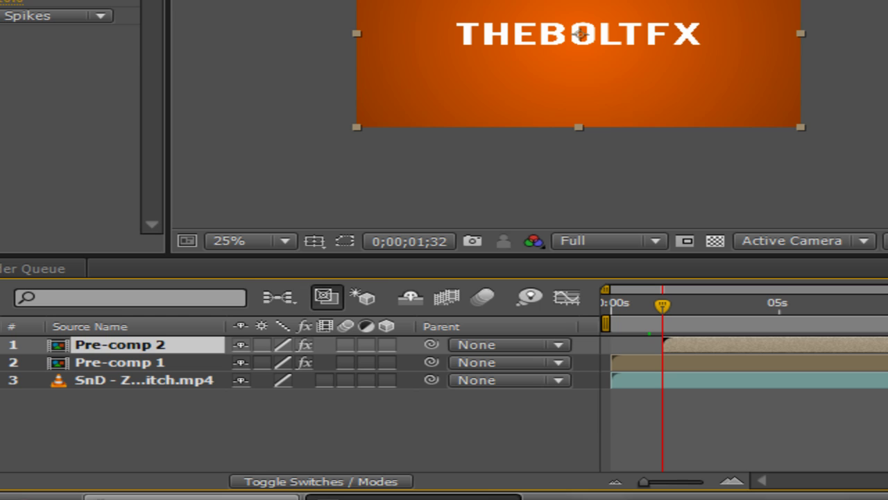
{"action": "left_click_drag", "start_coordinate": [661, 304], "coordinate": [730, 326]}
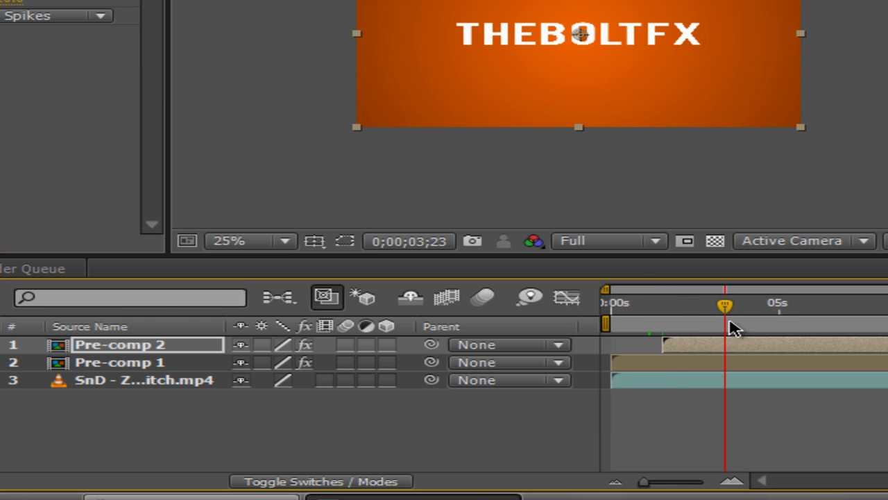
{"action": "left_click", "coordinate": [69, 139]}
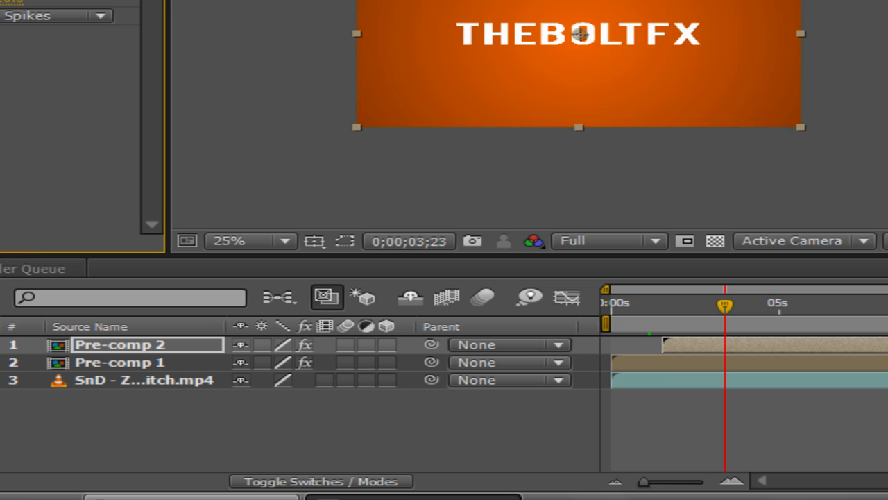
{"action": "mouse_move", "coordinate": [734, 309]}
{"action": "left_mouse_down"}
{"action": "mouse_move", "coordinate": [595, 294]}
{"action": "mouse_move", "coordinate": [678, 309]}
{"action": "mouse_move", "coordinate": [749, 303]}
{"action": "mouse_move", "coordinate": [620, 309]}
{"action": "mouse_move", "coordinate": [666, 309]}
{"action": "left_mouse_up"}
Twirl open Pre-comp 2's Effects > CC Jaws properties around 0;00;01;46
{"action": "mouse_move", "coordinate": [509, 364]}
{"action": "left_mouse_down"}
{"action": "mouse_move", "coordinate": [517, 364]}
{"action": "mouse_move", "coordinate": [508, 364]}
{"action": "left_mouse_up"}
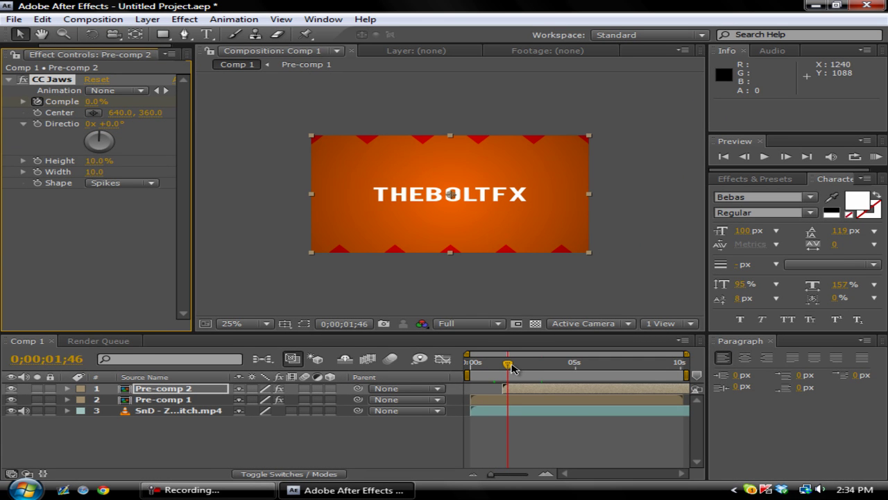
{"action": "left_click_drag", "start_coordinate": [491, 474], "coordinate": [526, 478]}
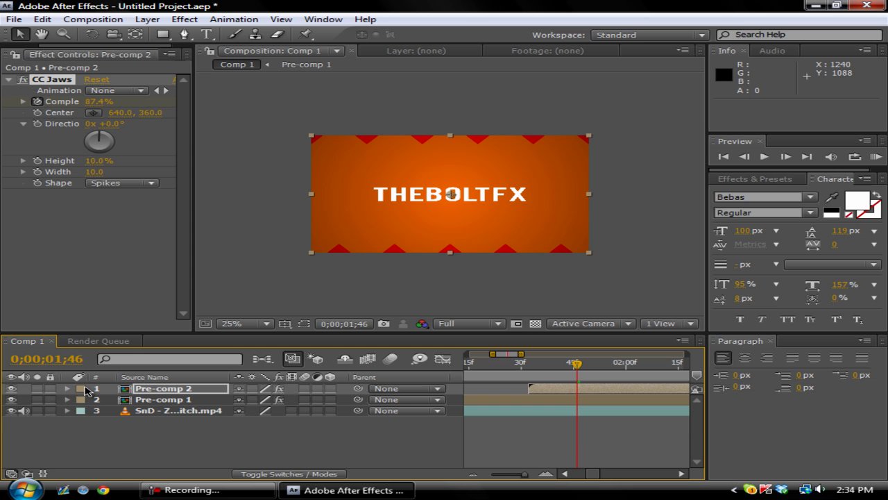
{"action": "left_click", "coordinate": [67, 388]}
{"action": "left_click", "coordinate": [81, 400]}
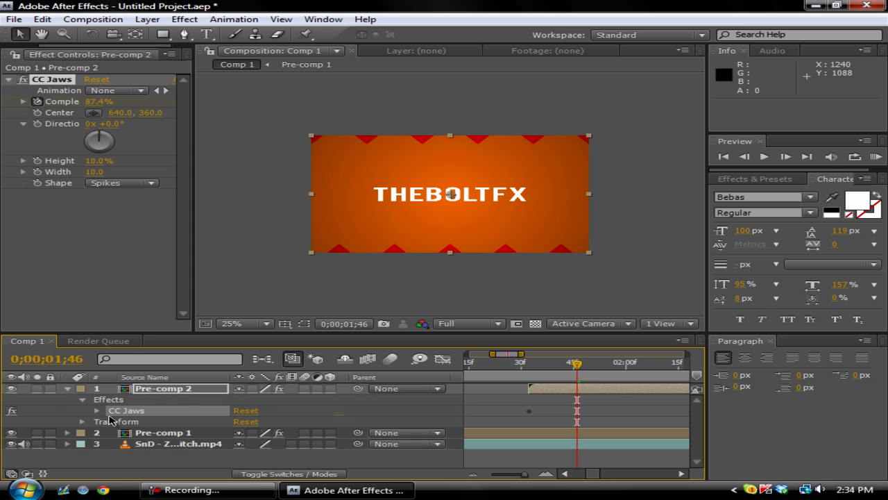
{"action": "key", "text": "F2"}
{"action": "left_click", "coordinate": [97, 410]}
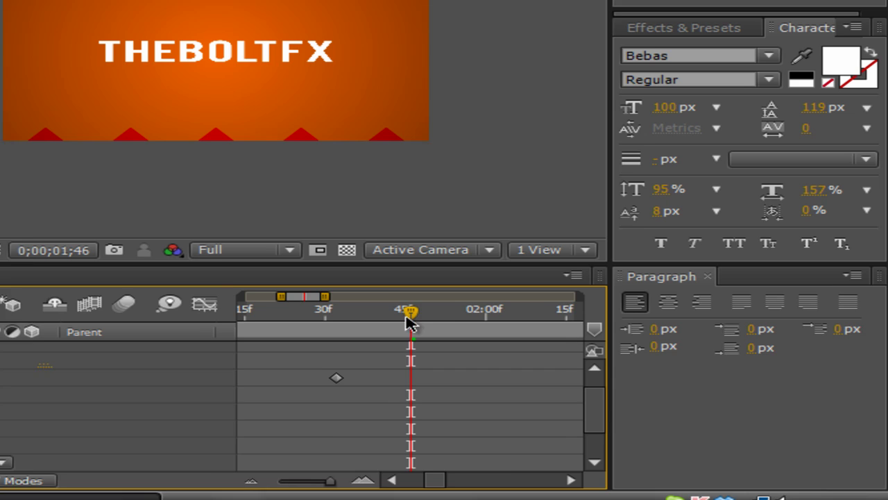
Go to the second Completion keyframe and select the CC Jaws Direction property
{"action": "left_click_drag", "start_coordinate": [577, 366], "coordinate": [514, 372]}
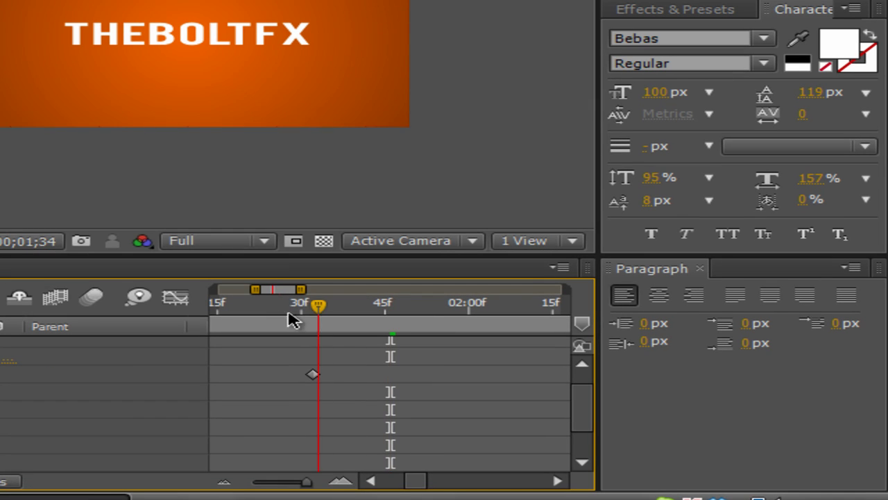
{"action": "left_click_drag", "start_coordinate": [292, 321], "coordinate": [444, 333]}
{"action": "left_click_drag", "start_coordinate": [309, 482], "coordinate": [284, 483]}
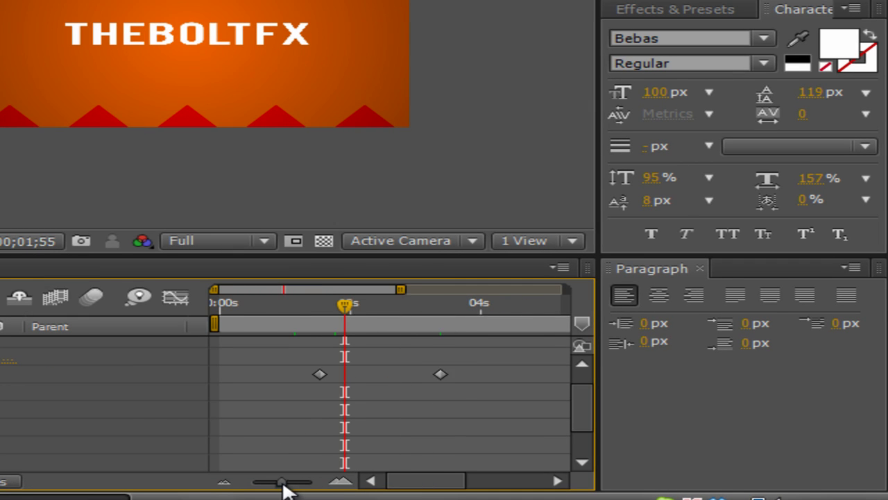
{"action": "left_click", "coordinate": [431, 374]}
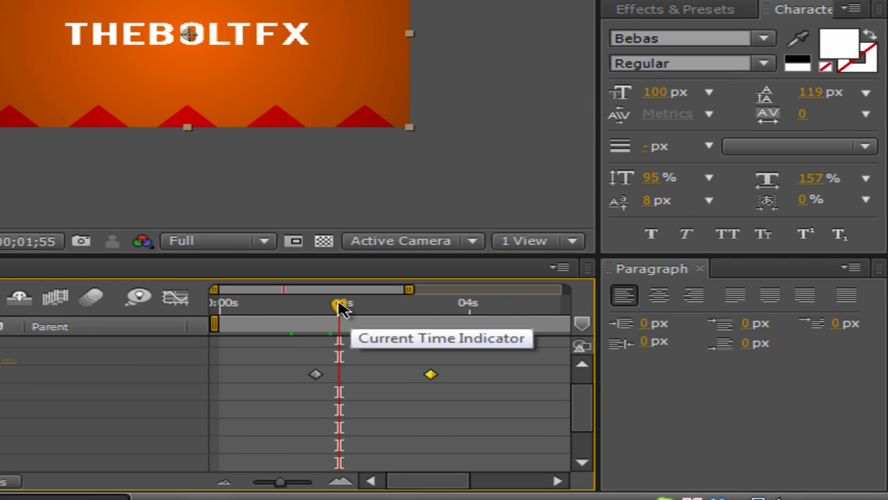
{"action": "left_click_drag", "start_coordinate": [340, 307], "coordinate": [430, 327]}
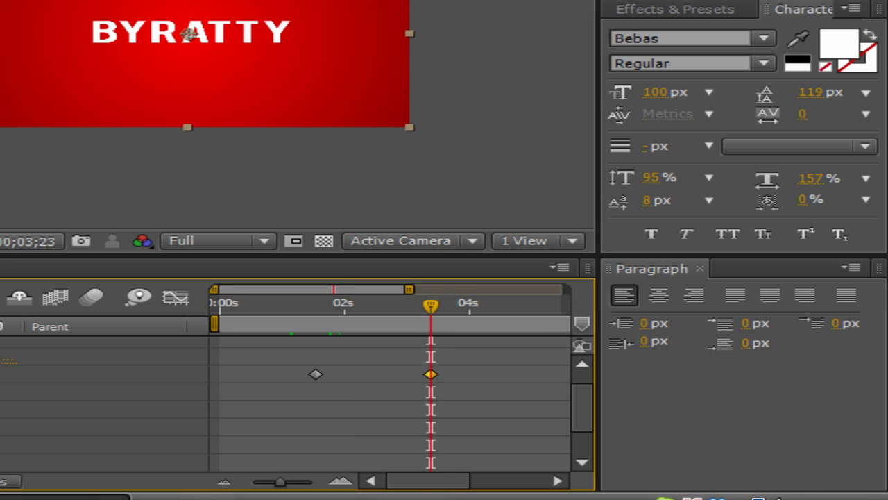
{"action": "left_click", "coordinate": [431, 409]}
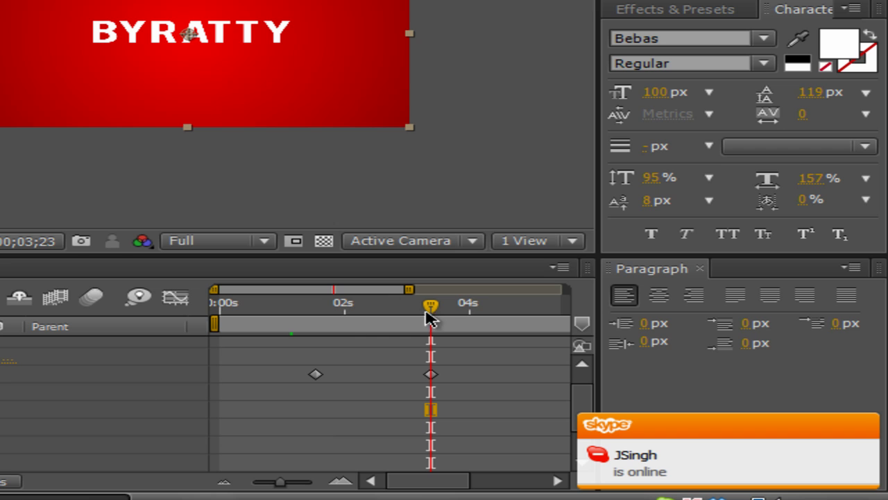
Zoom out to the full comp and scrub through the red-to-orange card wipe
{"action": "left_click_drag", "start_coordinate": [430, 308], "coordinate": [298, 307]}
{"action": "left_click_drag", "start_coordinate": [280, 482], "coordinate": [267, 486]}
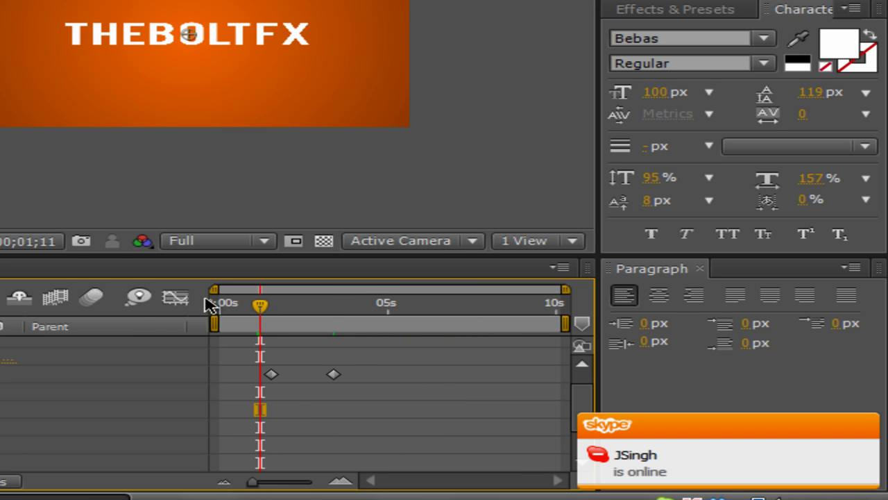
{"action": "mouse_move", "coordinate": [222, 307]}
{"action": "left_mouse_down"}
{"action": "mouse_move", "coordinate": [198, 302]}
{"action": "mouse_move", "coordinate": [292, 327]}
{"action": "mouse_move", "coordinate": [373, 331]}
{"action": "left_mouse_up"}
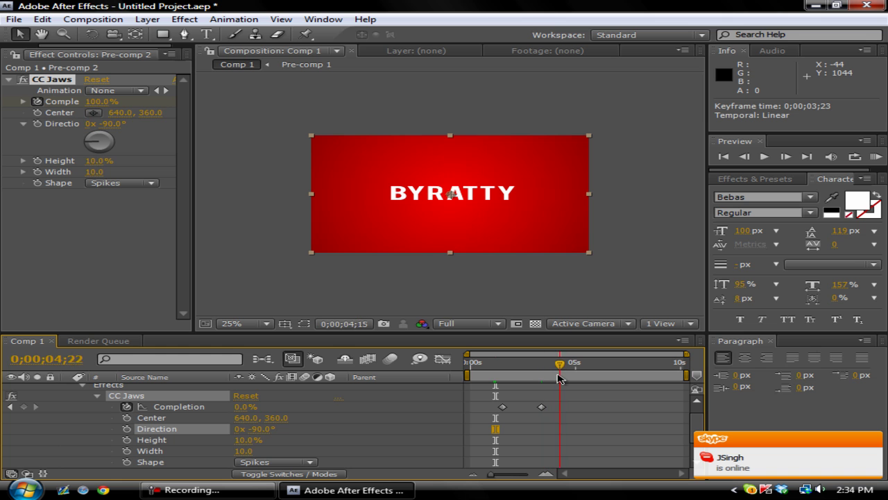
{"action": "mouse_move", "coordinate": [559, 378]}
{"action": "left_mouse_down"}
{"action": "mouse_move", "coordinate": [570, 378]}
{"action": "mouse_move", "coordinate": [469, 377]}
{"action": "mouse_move", "coordinate": [561, 385]}
{"action": "left_mouse_up"}
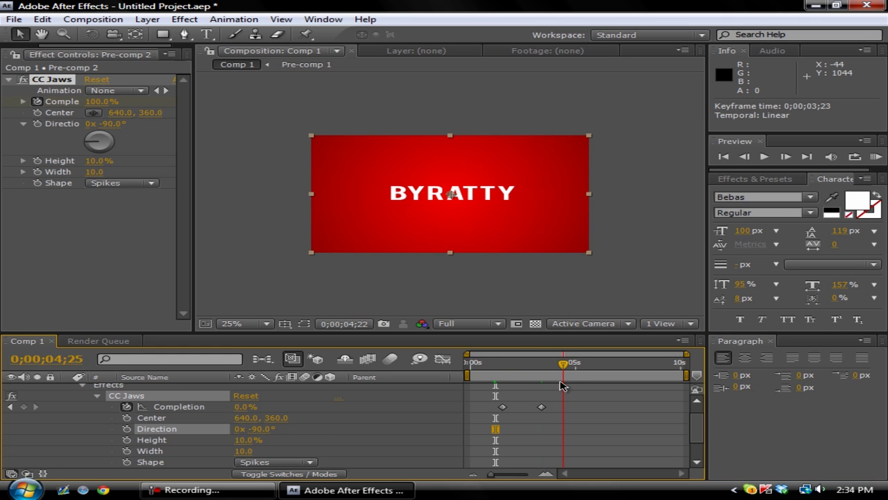
Add a 0% Completion keyframe on the red BYRATTY card at 0;00;04;27
{"action": "key", "text": "KP_0"}
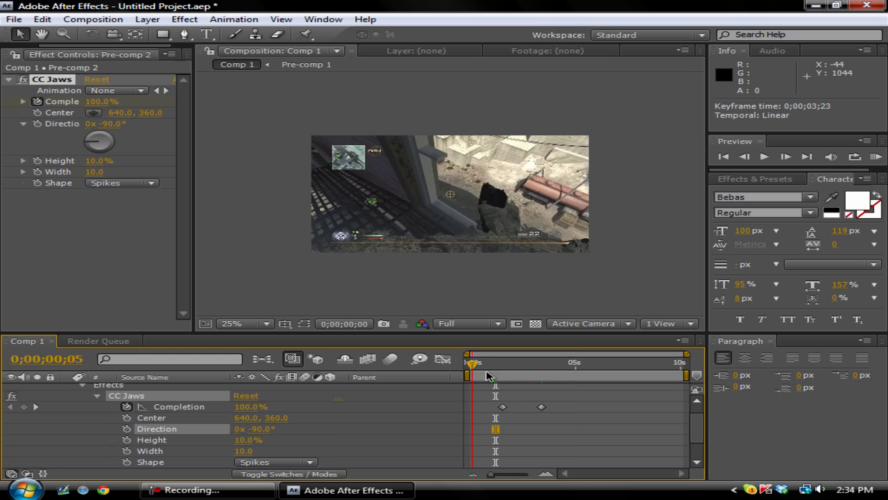
{"action": "left_click_drag", "start_coordinate": [487, 375], "coordinate": [562, 384]}
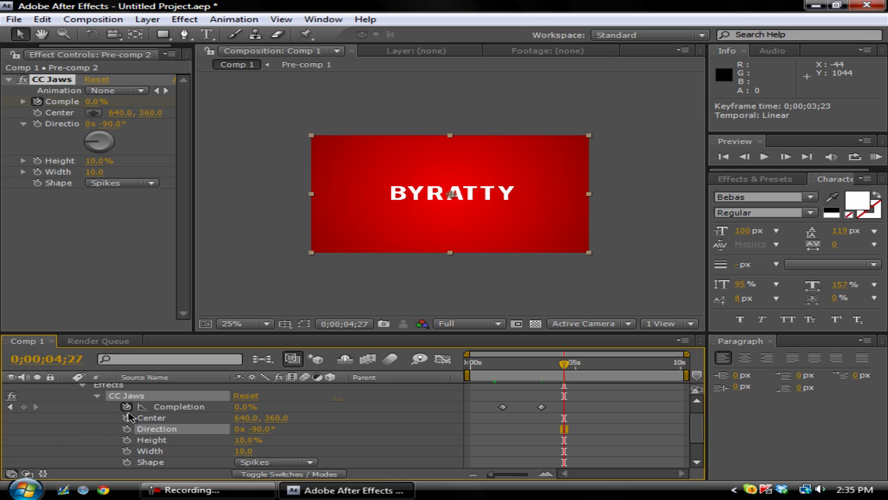
{"action": "left_click", "coordinate": [21, 407]}
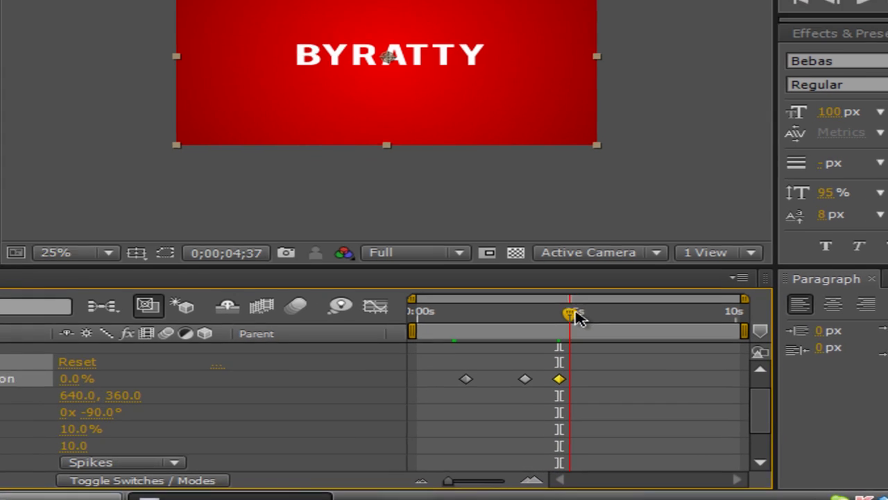
Keyframe Completion at 100% at 0;00;06;26 and scrub from the start to check
{"action": "left_click_drag", "start_coordinate": [564, 363], "coordinate": [607, 367]}
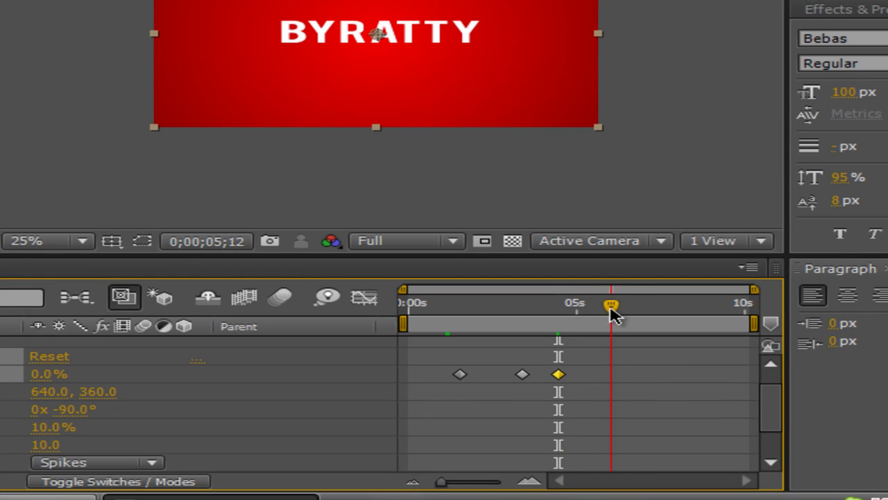
{"action": "mouse_move", "coordinate": [628, 311]}
{"action": "left_mouse_down"}
{"action": "mouse_move", "coordinate": [640, 312]}
{"action": "mouse_move", "coordinate": [611, 307]}
{"action": "mouse_move", "coordinate": [625, 307]}
{"action": "left_mouse_up"}
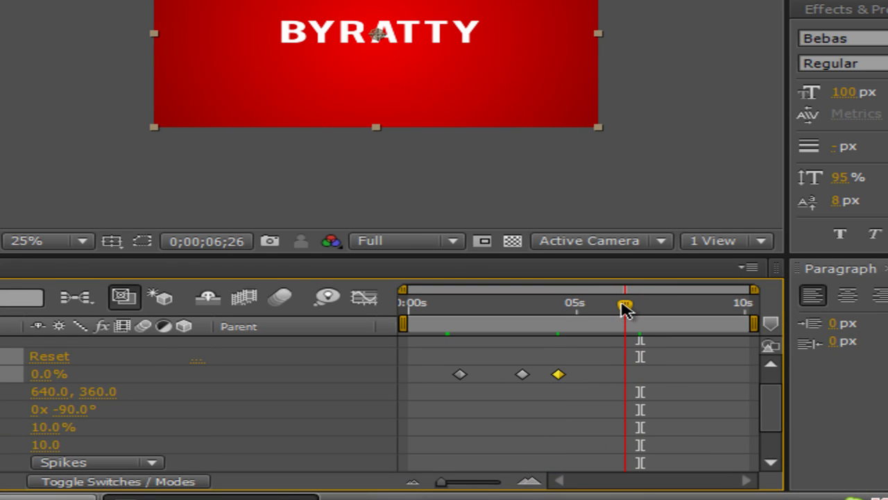
{"action": "left_click", "coordinate": [42, 373]}
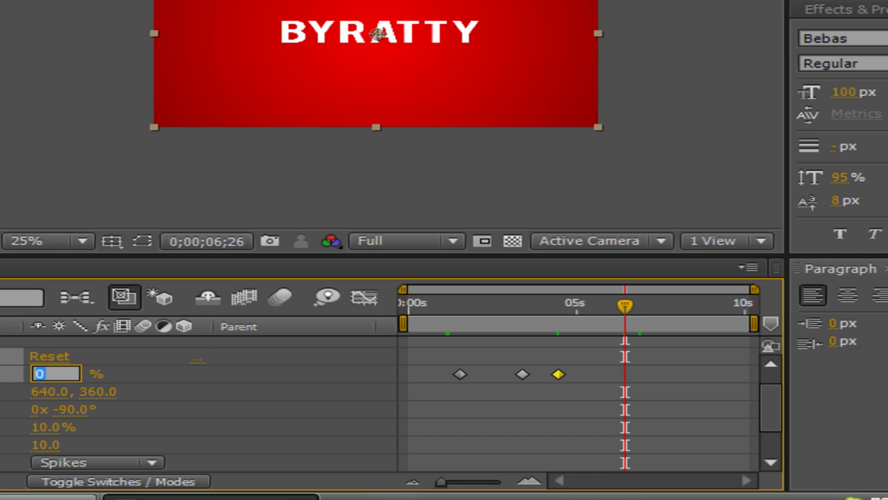
{"action": "type", "text": "100"}
{"action": "key", "text": "Return"}
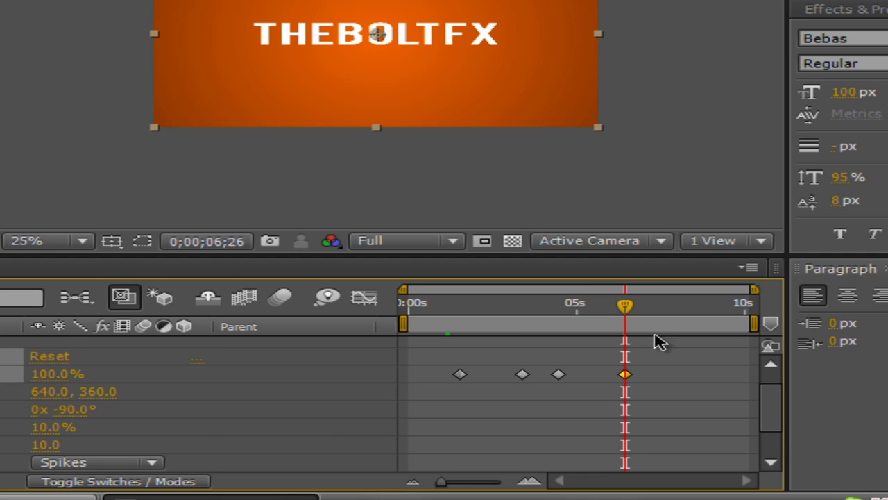
{"action": "left_click_drag", "start_coordinate": [409, 305], "coordinate": [625, 325]}
Set Pre-comp 2's CC Jaws Direction to -90° at the Completion keyframe
{"action": "left_click", "coordinate": [11, 409]}
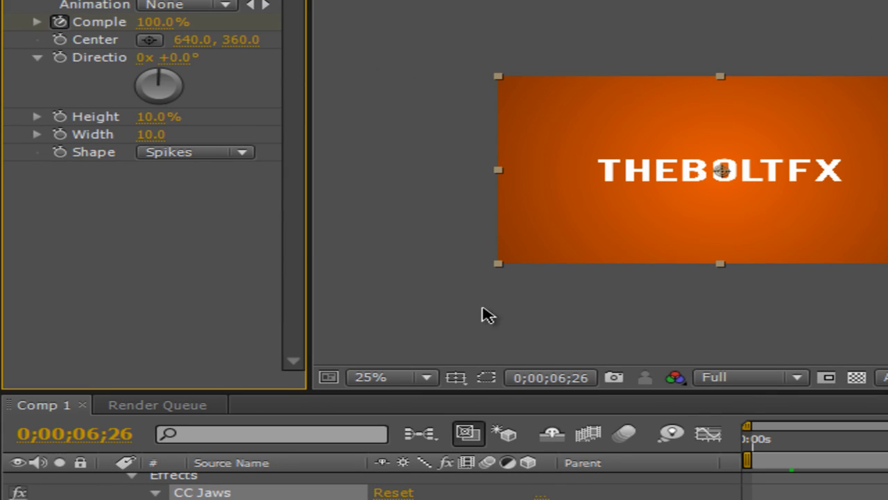
{"action": "mouse_move", "coordinate": [833, 439]}
{"action": "left_mouse_down"}
{"action": "mouse_move", "coordinate": [756, 437]}
{"action": "mouse_move", "coordinate": [733, 422]}
{"action": "mouse_move", "coordinate": [331, 312]}
{"action": "mouse_move", "coordinate": [353, 308]}
{"action": "mouse_move", "coordinate": [440, 326]}
{"action": "left_mouse_up"}
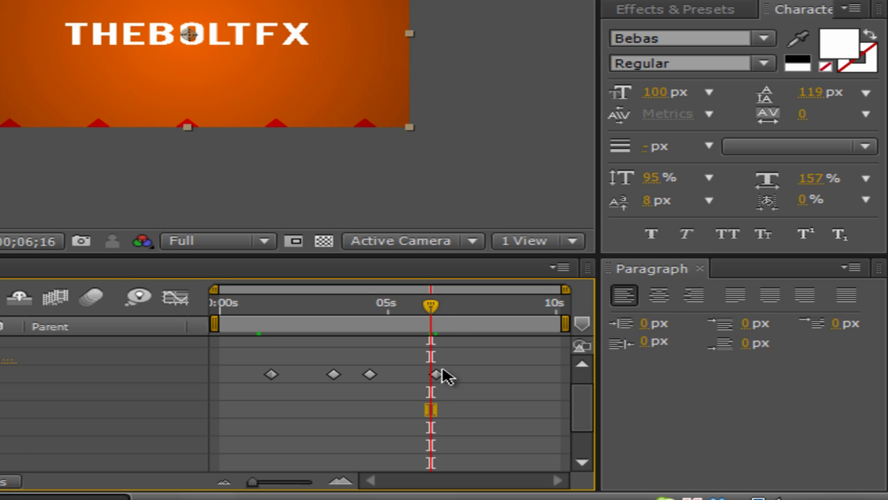
{"action": "left_click_drag", "start_coordinate": [382, 304], "coordinate": [272, 306]}
{"action": "left_click", "coordinate": [270, 375]}
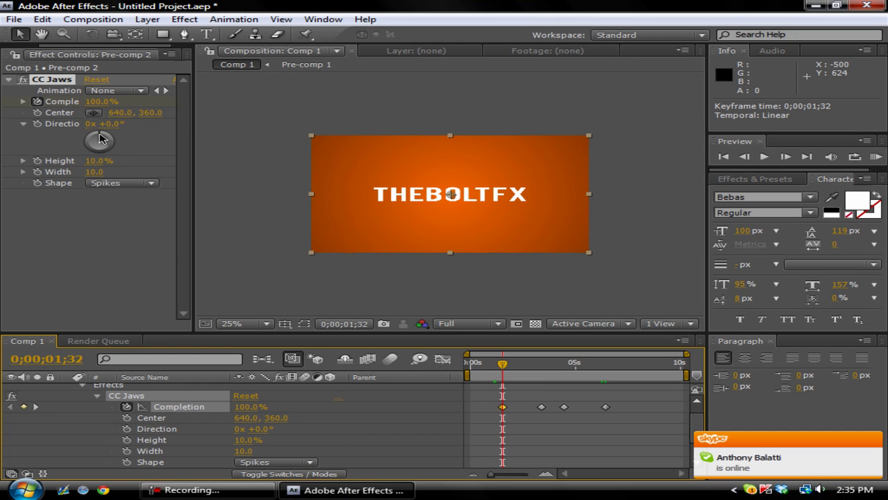
{"action": "left_click", "coordinate": [89, 147]}
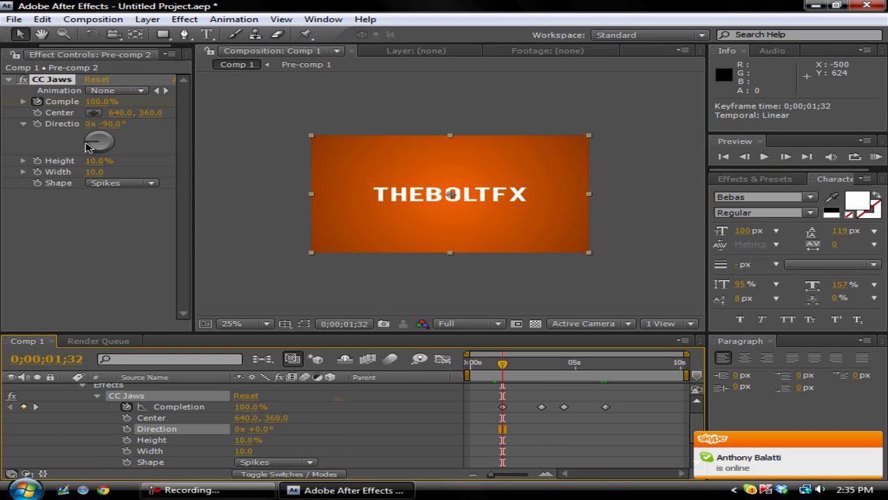
{"action": "mouse_move", "coordinate": [521, 365]}
{"action": "left_mouse_down"}
{"action": "mouse_move", "coordinate": [586, 375]}
{"action": "mouse_move", "coordinate": [565, 367]}
{"action": "left_mouse_up"}
At the 0% Completion keyframe, rotate Direction between 0° and -45° while checking the angle
{"action": "left_click", "coordinate": [565, 407]}
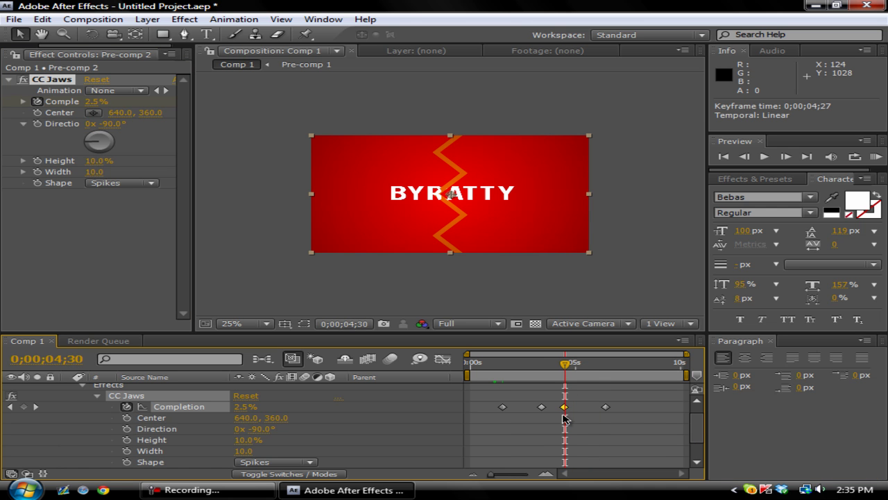
{"action": "left_click_drag", "start_coordinate": [569, 368], "coordinate": [564, 368]}
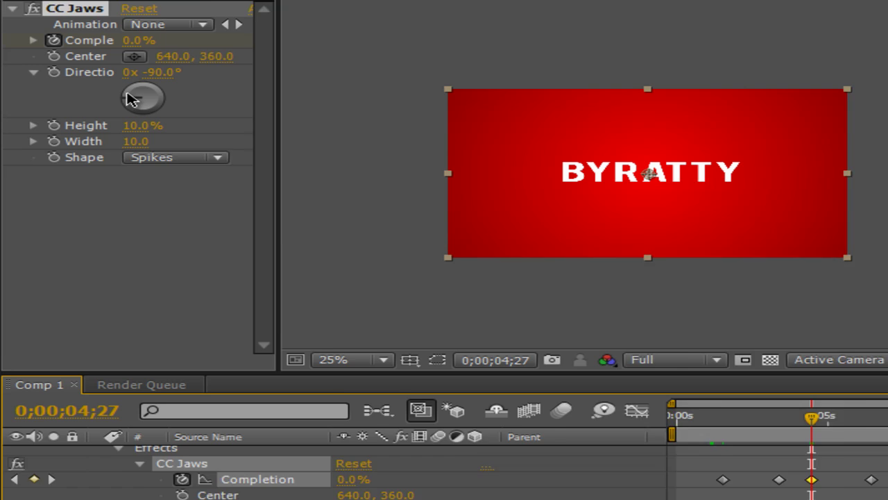
{"action": "left_click", "coordinate": [86, 144]}
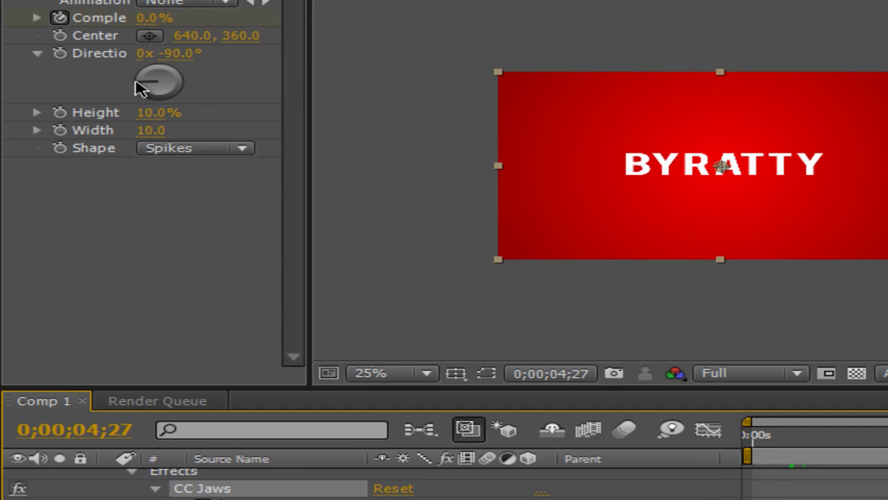
{"action": "left_click_drag", "start_coordinate": [142, 75], "coordinate": [157, 70]}
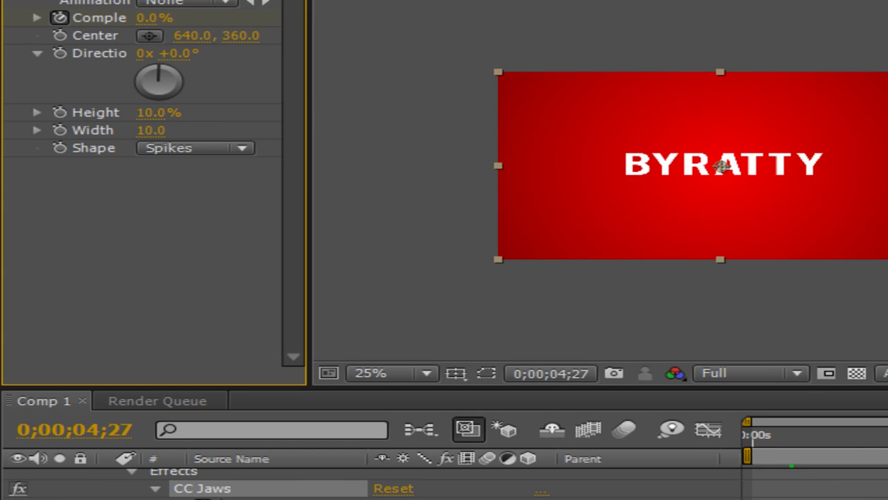
{"action": "mouse_move", "coordinate": [885, 439]}
{"action": "left_mouse_down"}
{"action": "mouse_move", "coordinate": [803, 446]}
{"action": "mouse_move", "coordinate": [885, 457]}
{"action": "left_mouse_up"}
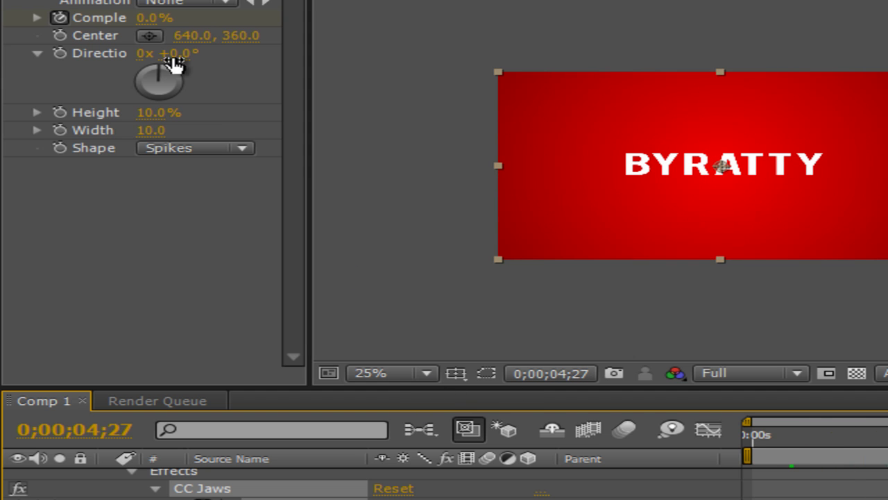
{"action": "left_click_drag", "start_coordinate": [160, 75], "coordinate": [132, 71]}
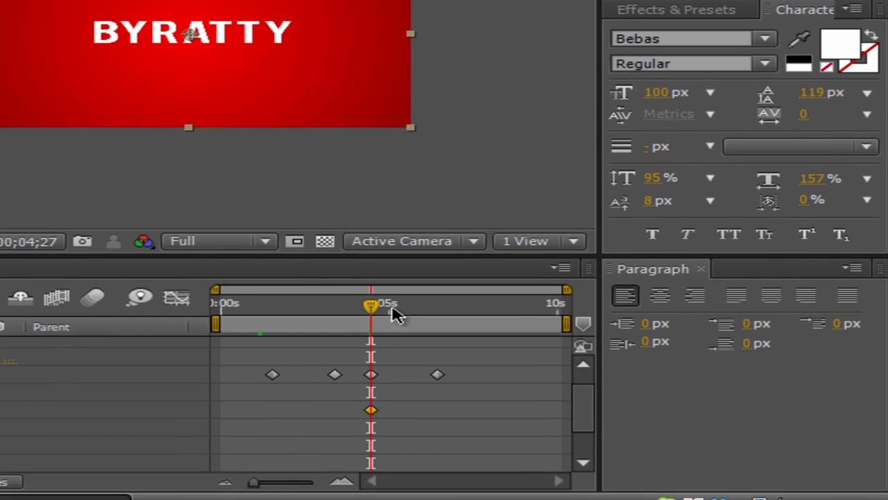
{"action": "mouse_move", "coordinate": [393, 313]}
{"action": "left_mouse_down"}
{"action": "mouse_move", "coordinate": [443, 321]}
{"action": "mouse_move", "coordinate": [317, 304]}
{"action": "mouse_move", "coordinate": [245, 307]}
{"action": "mouse_move", "coordinate": [440, 331]}
{"action": "left_mouse_up"}
Collapse Pre-comp 2 and twirl open Pre-comp 1's CC Jaws properties
{"action": "left_click_drag", "start_coordinate": [616, 381], "coordinate": [614, 381]}
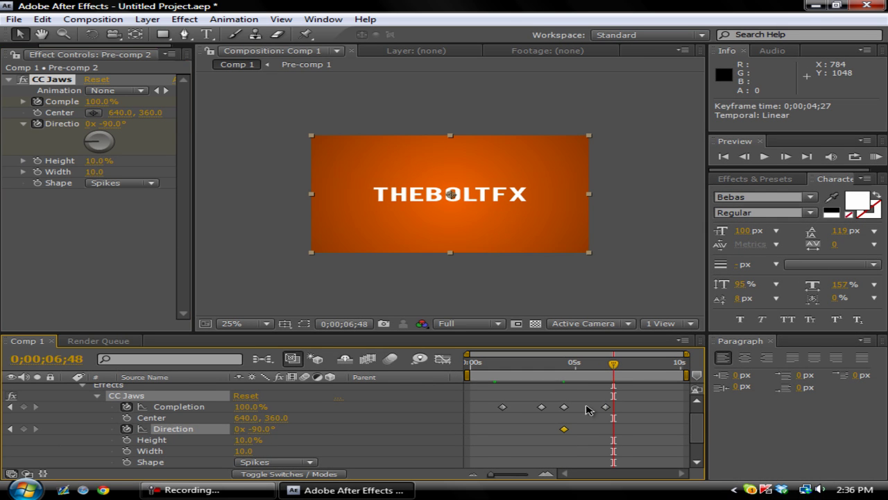
{"action": "scroll", "coordinate": [83, 430], "scroll_direction": "up", "scroll_amount": 1}
{"action": "left_click", "coordinate": [67, 388]}
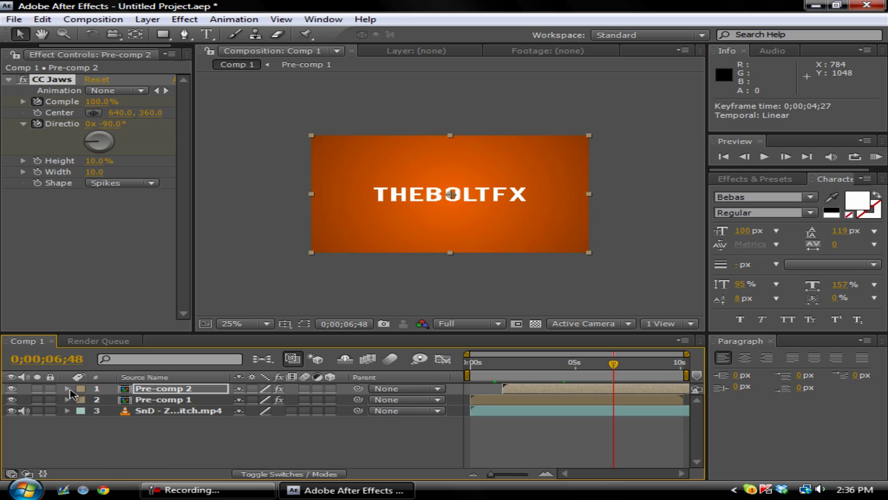
{"action": "left_click", "coordinate": [67, 400]}
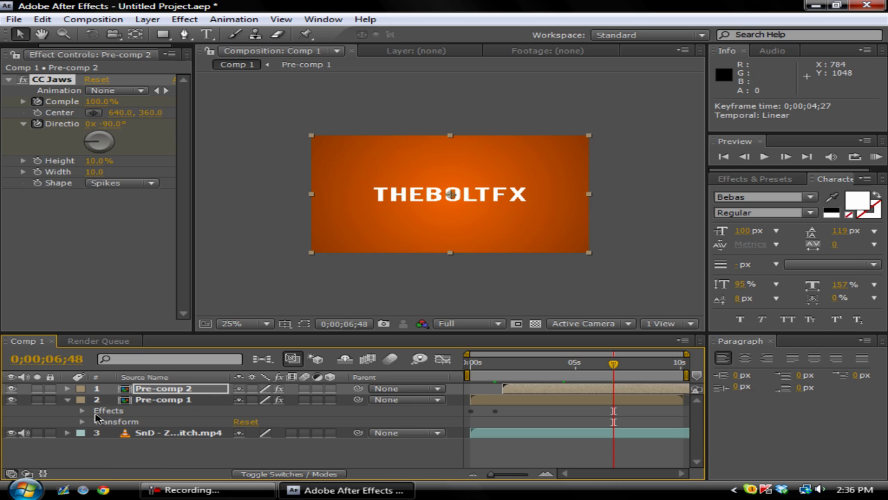
{"action": "left_click", "coordinate": [142, 400]}
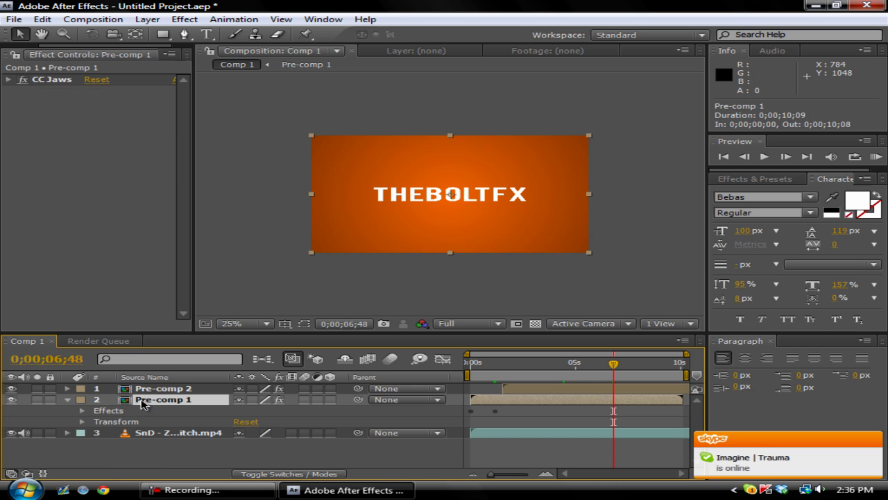
{"action": "left_click", "coordinate": [84, 411]}
{"action": "left_click", "coordinate": [97, 422]}
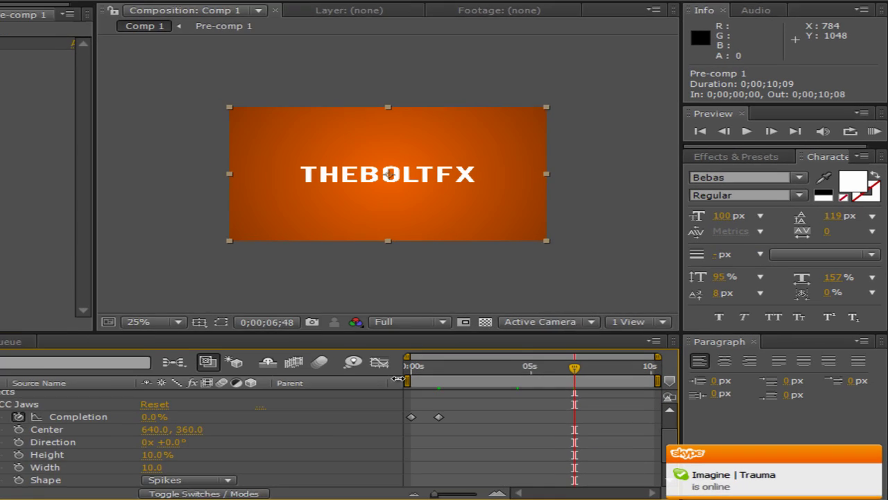
Keyframe Pre-comp 1's Completion at 0% at 0;00;06;24
{"action": "left_click_drag", "start_coordinate": [623, 369], "coordinate": [576, 370]}
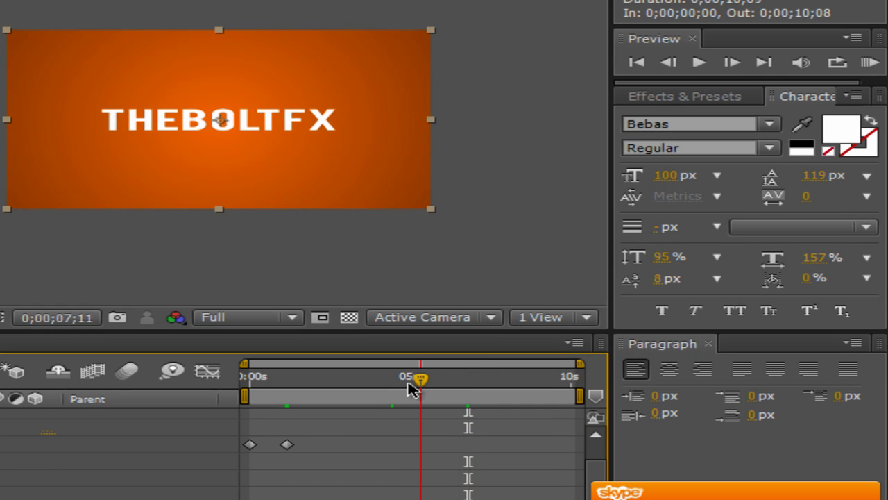
{"action": "mouse_move", "coordinate": [411, 389]}
{"action": "left_mouse_down"}
{"action": "mouse_move", "coordinate": [337, 396]}
{"action": "mouse_move", "coordinate": [462, 411]}
{"action": "left_mouse_up"}
{"action": "key", "text": "alt+]"}
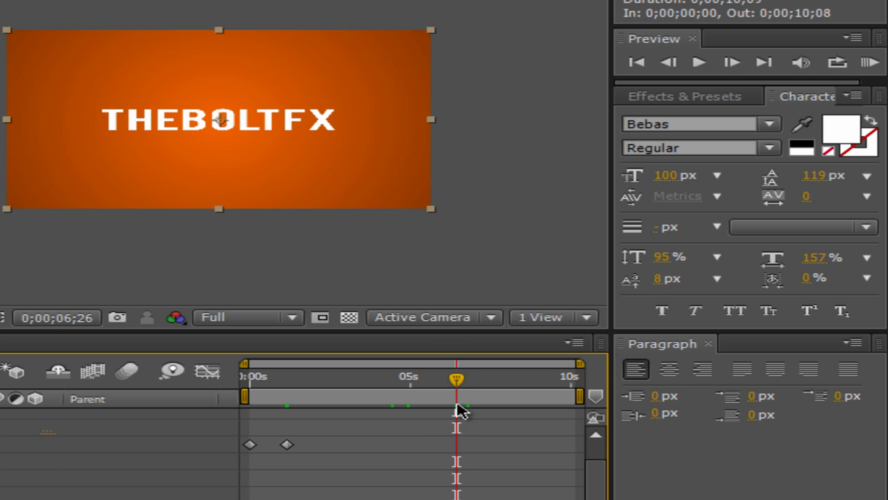
{"action": "left_click_drag", "start_coordinate": [354, 373], "coordinate": [458, 387]}
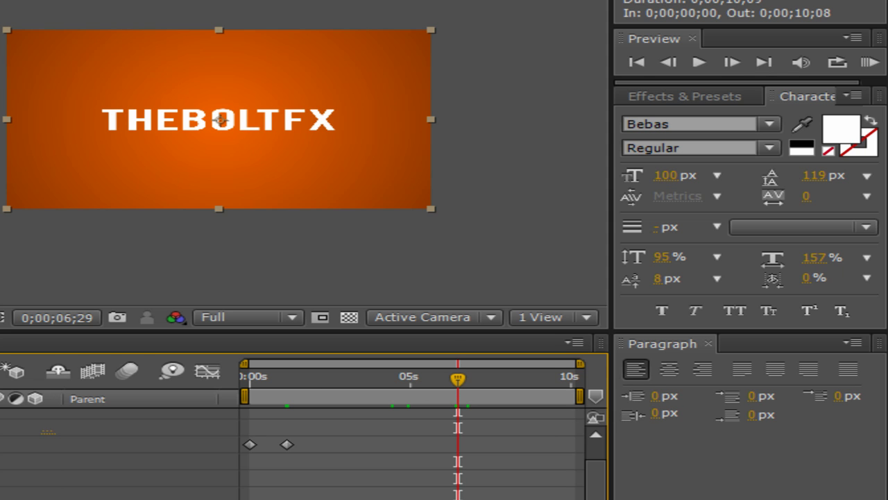
{"action": "left_click", "coordinate": [668, 62]}
{"action": "left_click", "coordinate": [671, 65]}
{"action": "left_click", "coordinate": [671, 65]}
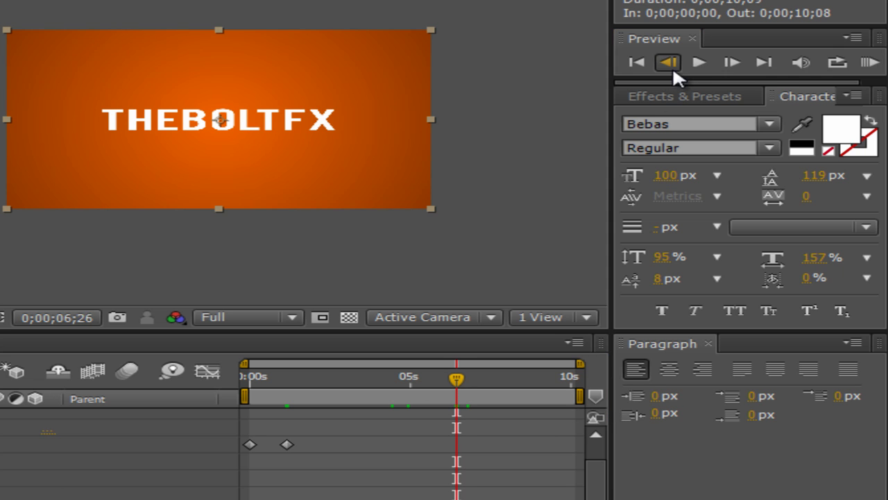
{"action": "left_click", "coordinate": [671, 65]}
{"action": "left_click", "coordinate": [671, 65]}
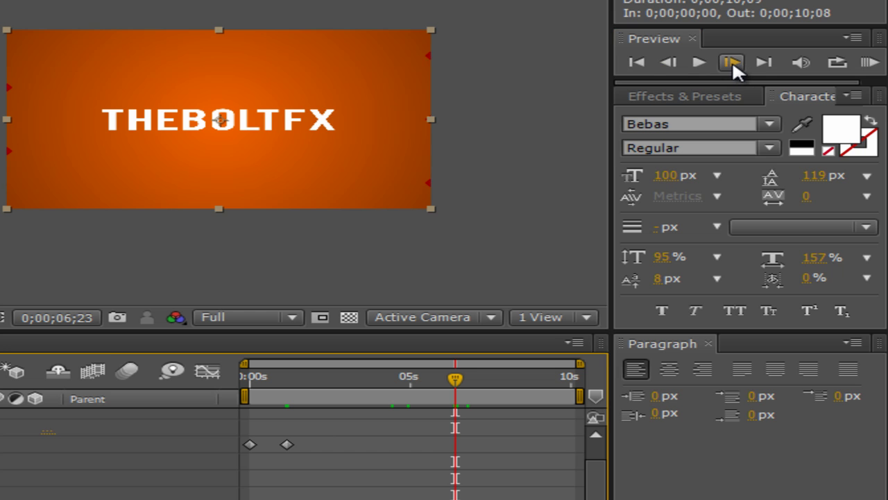
{"action": "left_click", "coordinate": [732, 60]}
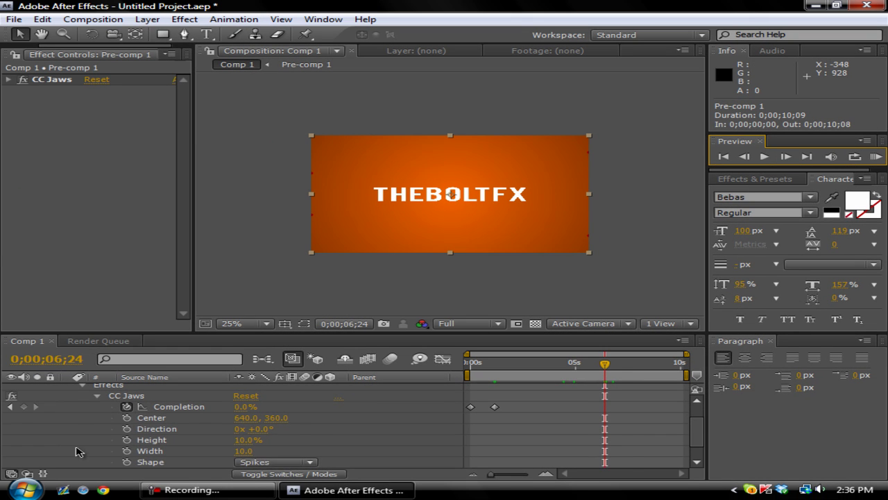
{"action": "left_click", "coordinate": [23, 407]}
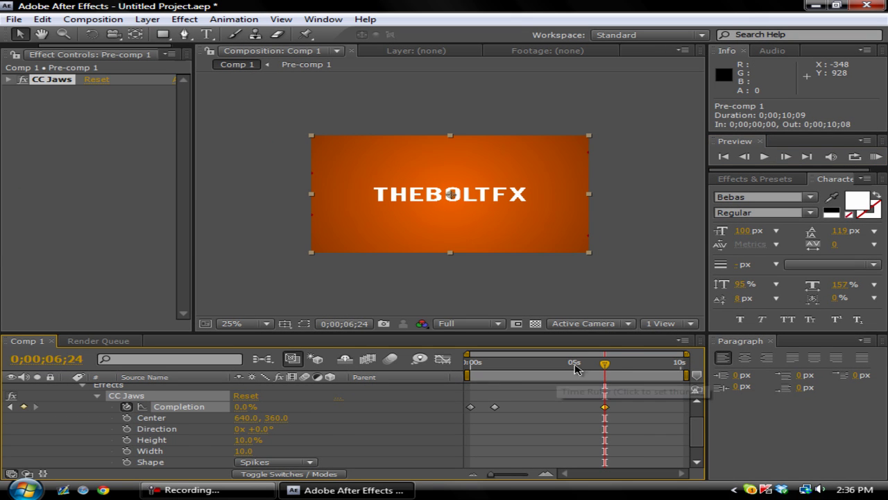
Keyframe Completion at 100% at 0;00;09;00, then return to the composition start
{"action": "left_click", "coordinate": [787, 159]}
{"action": "left_click", "coordinate": [787, 158]}
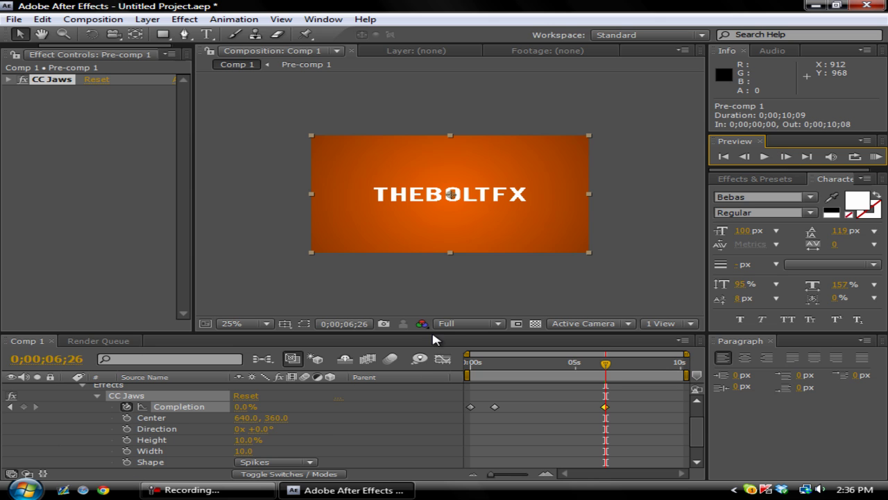
{"action": "left_click_drag", "start_coordinate": [608, 367], "coordinate": [663, 370]}
{"action": "type", "text": "100"}
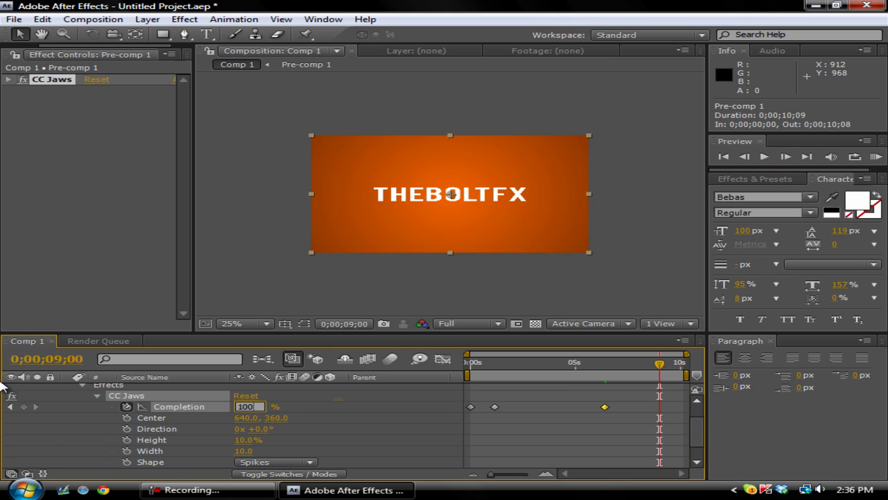
{"action": "key", "text": "Return"}
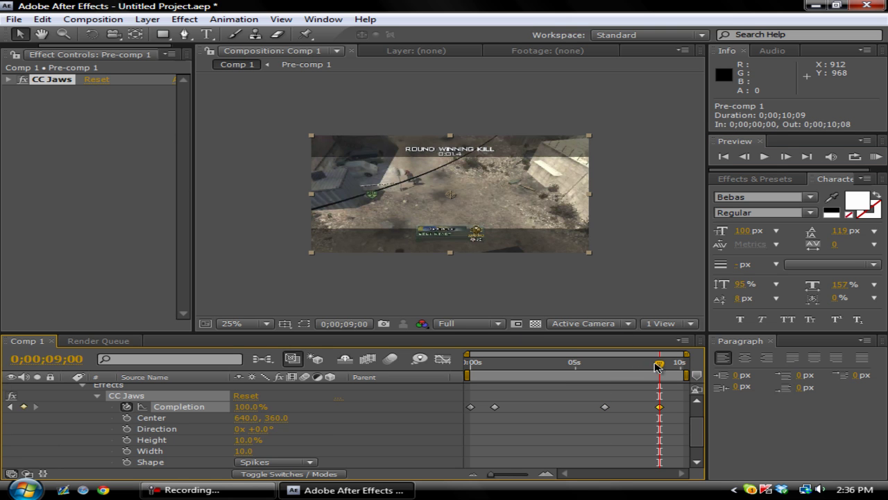
{"action": "key", "text": "Home"}
Collapse Pre-comp 1's properties and scrub through the opening THEBOLTFX zigzag wipe
{"action": "scroll", "coordinate": [106, 399], "scroll_direction": "up", "scroll_amount": 2}
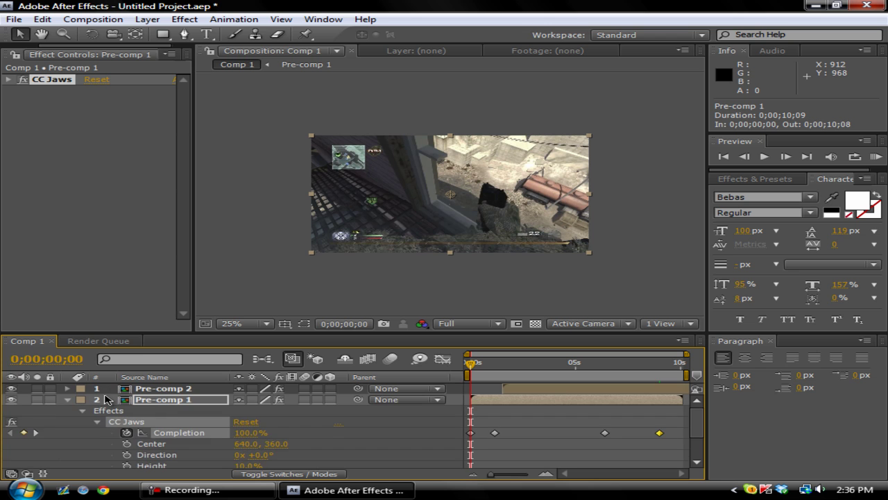
{"action": "left_click", "coordinate": [67, 399]}
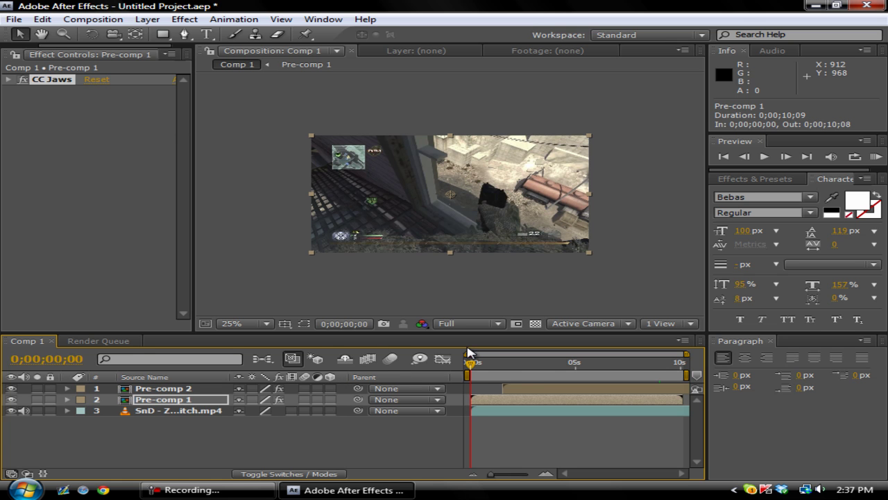
{"action": "left_click", "coordinate": [475, 363]}
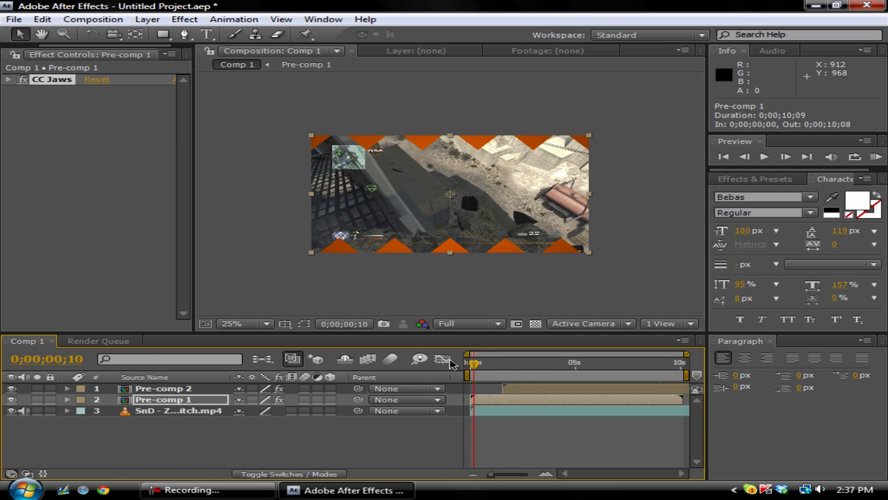
{"action": "mouse_move", "coordinate": [473, 362]}
{"action": "left_mouse_down"}
{"action": "mouse_move", "coordinate": [601, 381]}
{"action": "mouse_move", "coordinate": [679, 375]}
{"action": "mouse_move", "coordinate": [470, 373]}
{"action": "mouse_move", "coordinate": [655, 365]}
{"action": "mouse_move", "coordinate": [491, 362]}
{"action": "left_mouse_up"}
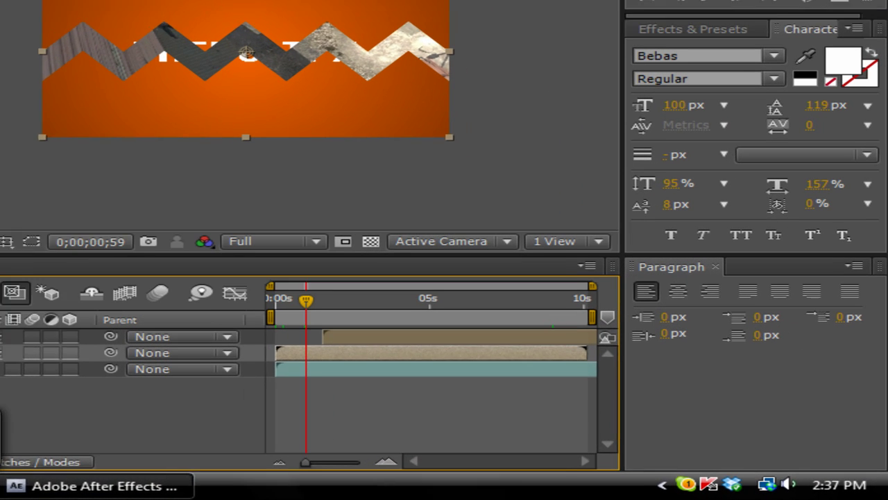
{"action": "left_click", "coordinate": [195, 490]}
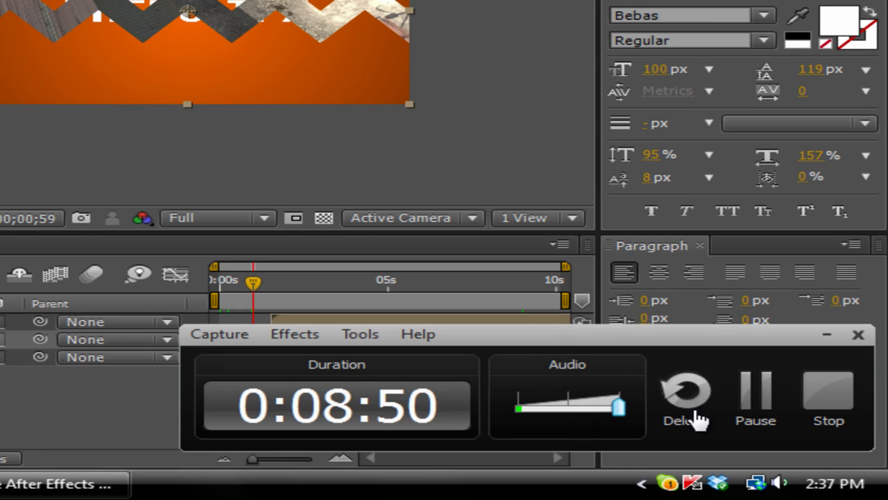